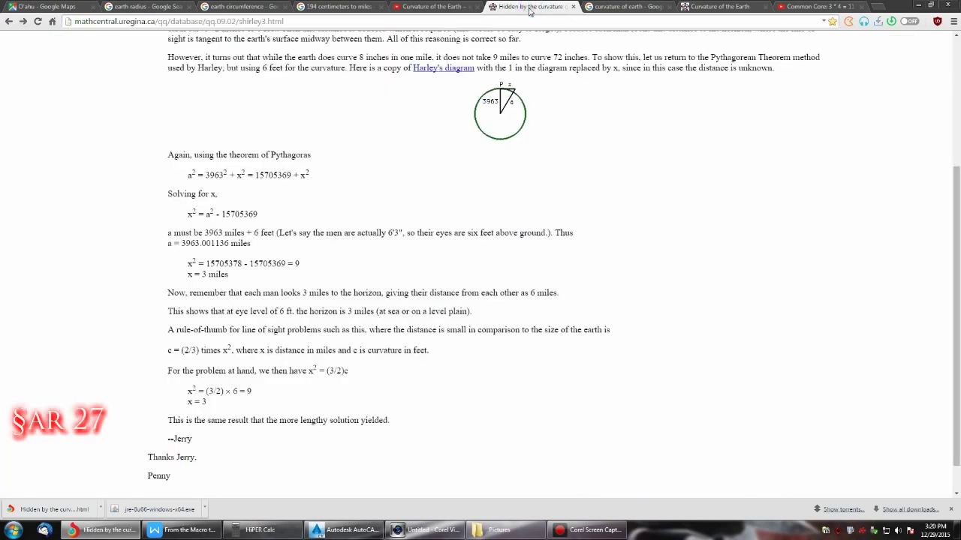
Step: Read the Math Central answer on how far apart two six-foot men must be, and open the Curvature of the Earth video page
scroll(69, 197, "up", 3)
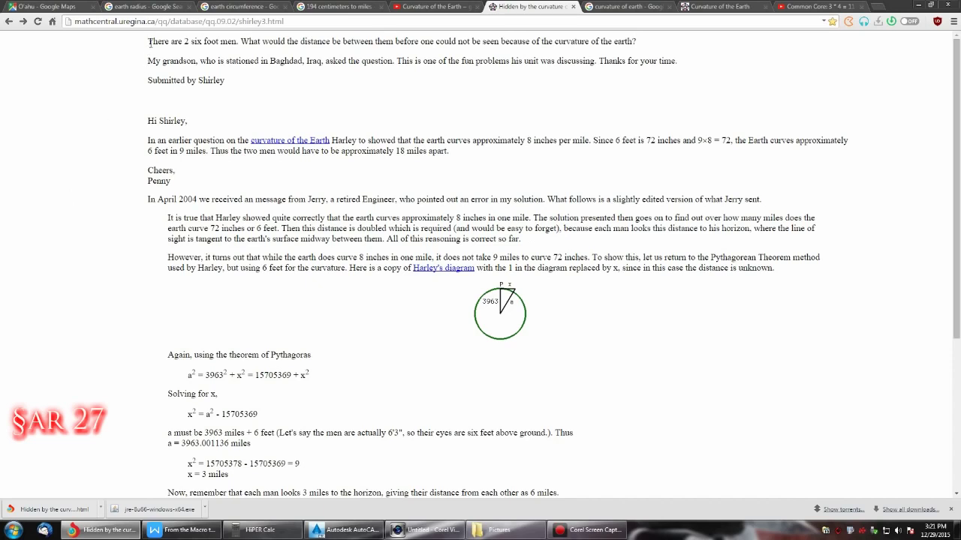
left_click_drag(148, 43, 240, 42)
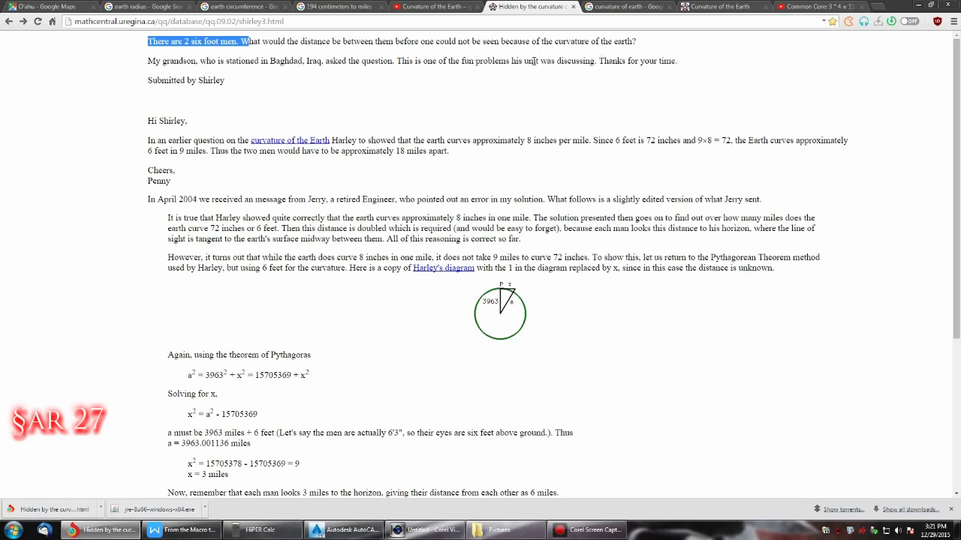
left_click(193, 115)
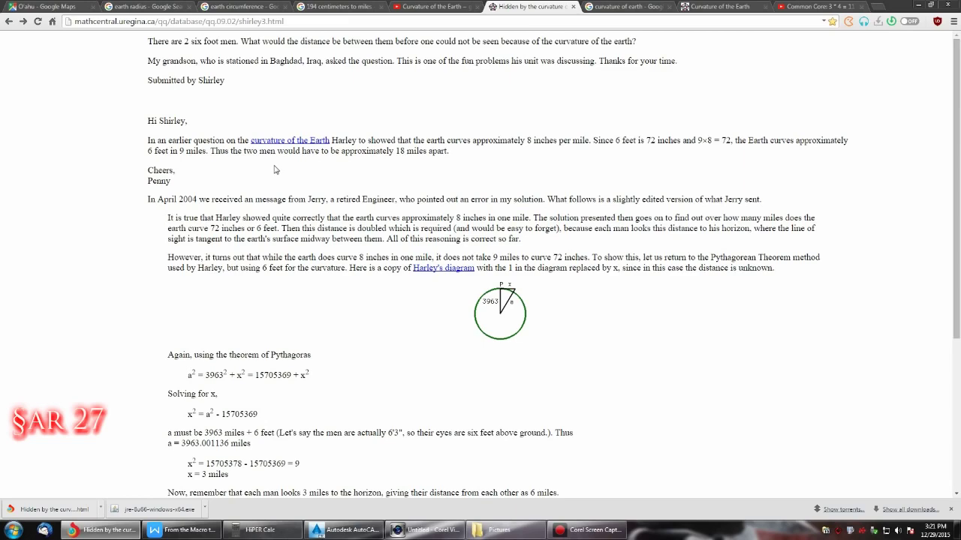
scroll(109, 195, "down", 3)
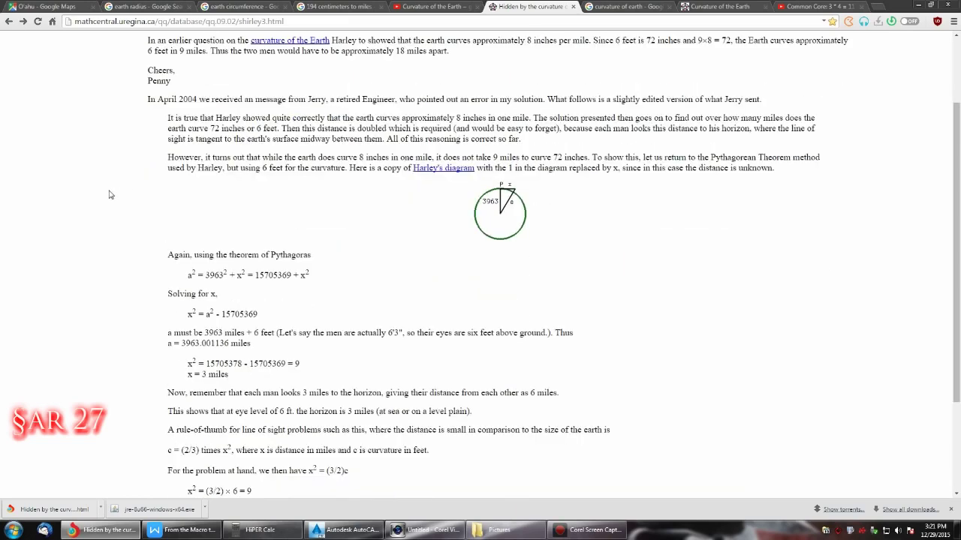
scroll(109, 194, "down", 3)
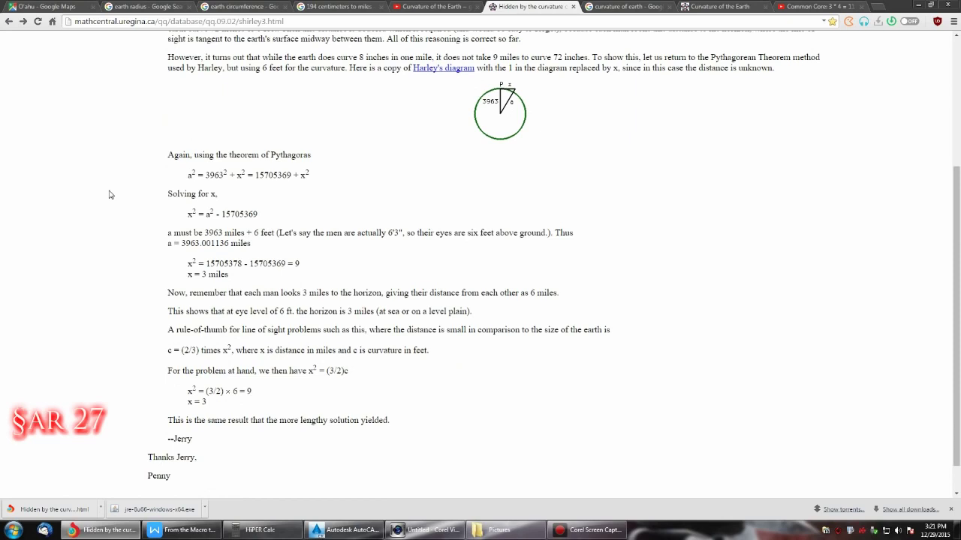
scroll(109, 195, "down", 3)
scroll(109, 195, "up", 7)
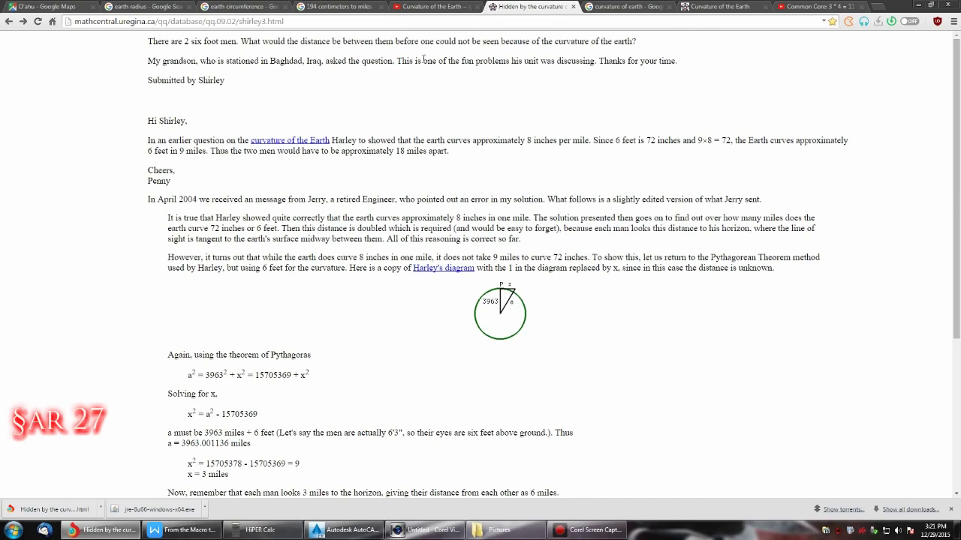
left_click(433, 9)
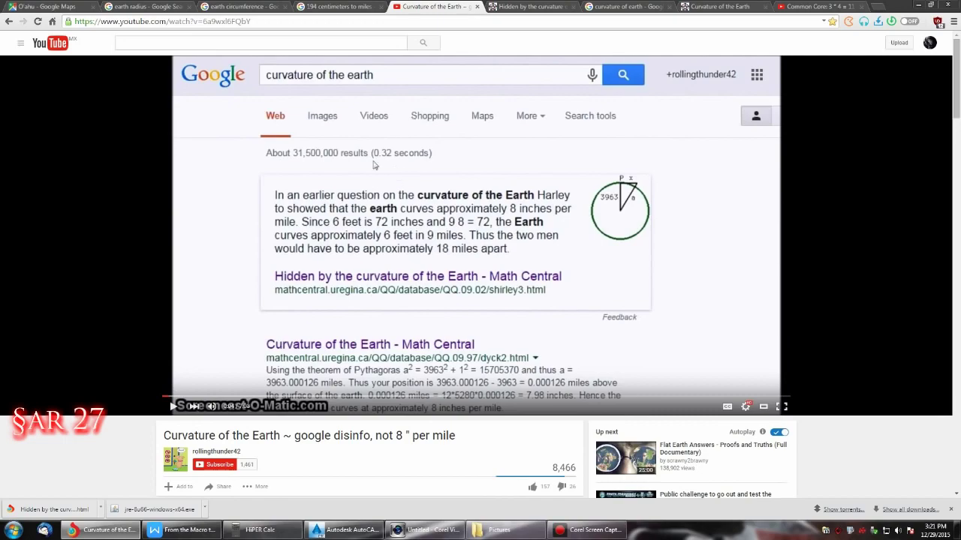
Step: Switch to AutoCAD Civil 3D and draw a circle with a radius of 3959 in an empty area of the drawing
left_click(349, 530)
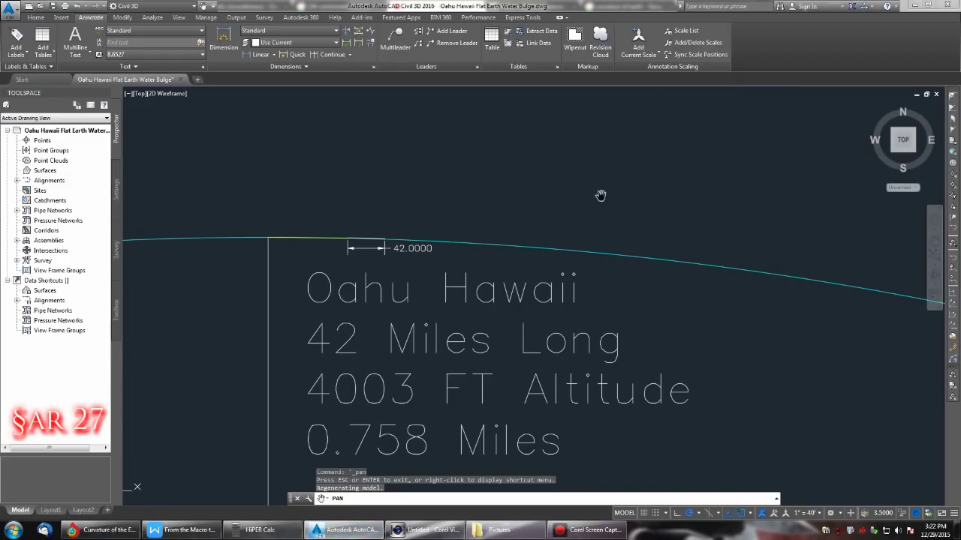
mouse_move(366, 186)
left_mouse_down()
mouse_move(443, 183)
mouse_move(440, 345)
left_mouse_up()
scroll(440, 345, "down", 4)
scroll(406, 221, "down", 3)
left_click_drag(401, 170, 431, 264)
scroll(414, 220, "up", 3)
left_click_drag(284, 178, 304, 229)
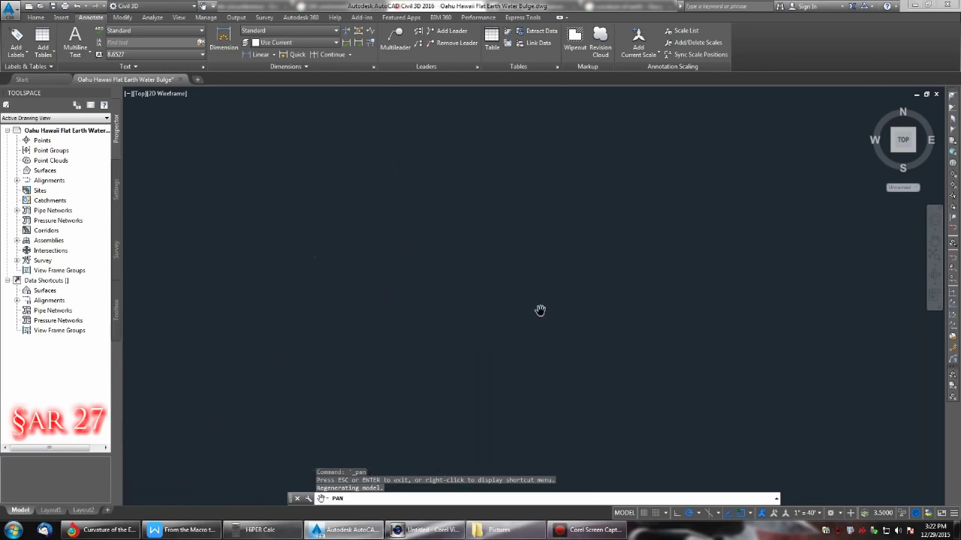
key("Escape")
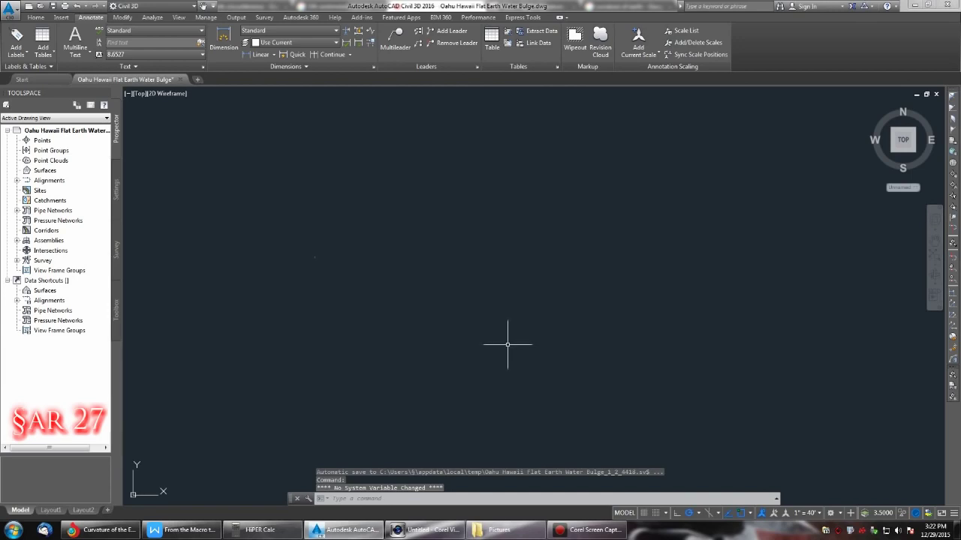
type("c")
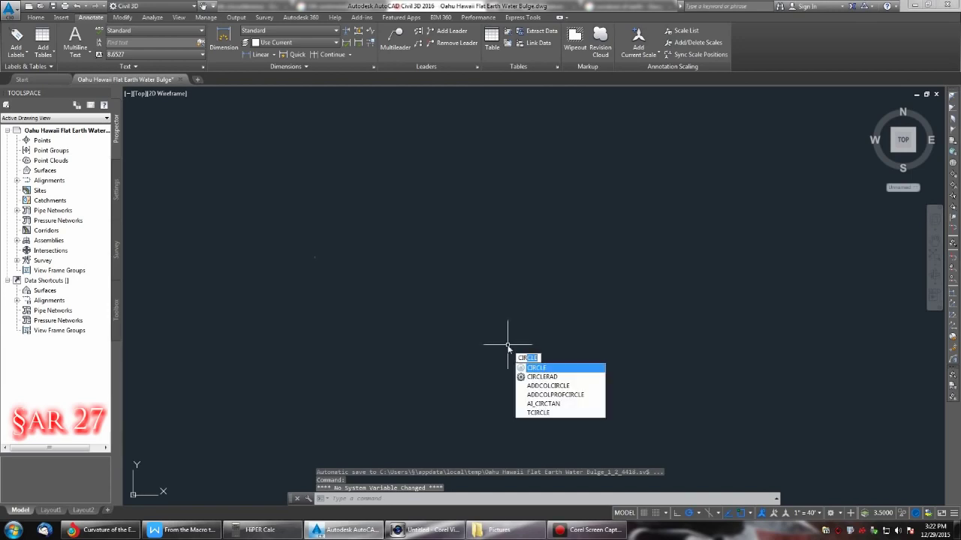
key("Return")
left_click(403, 265)
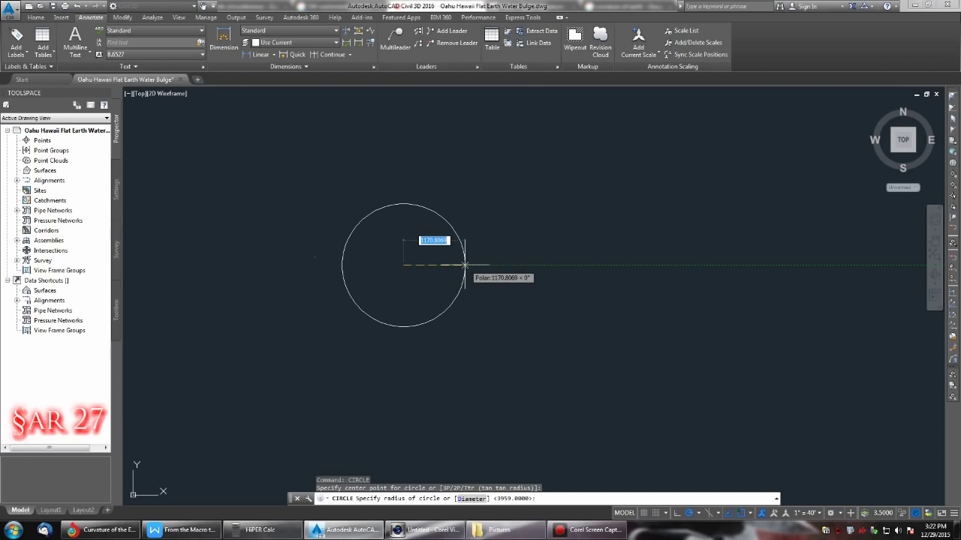
type("3959")
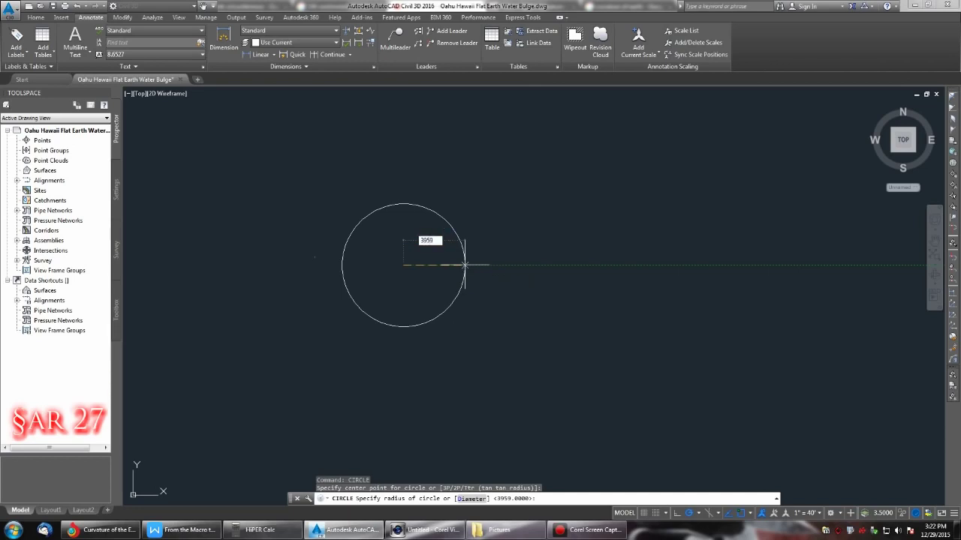
key("Return")
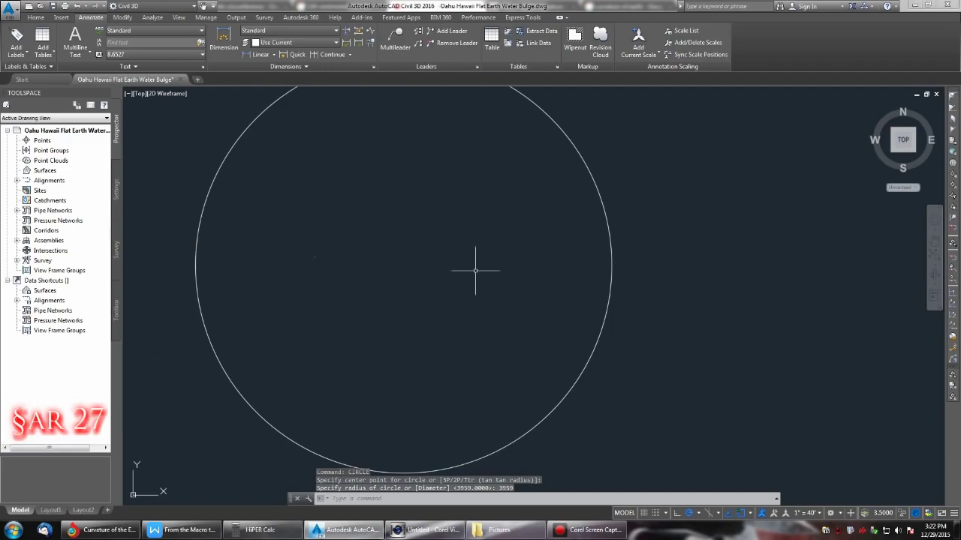
Step: Check the Earth's radius in the browser's Google results and return to the AutoCAD Civil 3D drawing
left_click(94, 531)
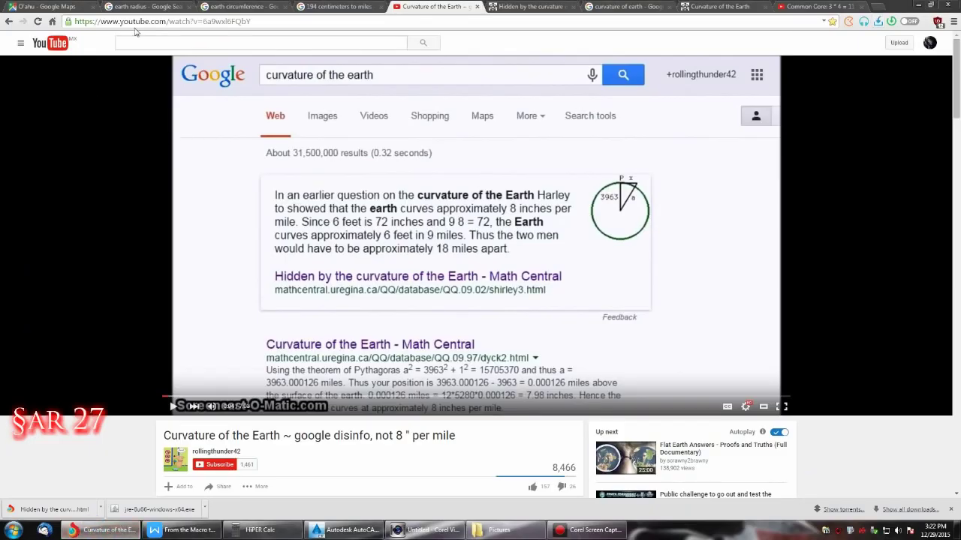
left_click(147, 8)
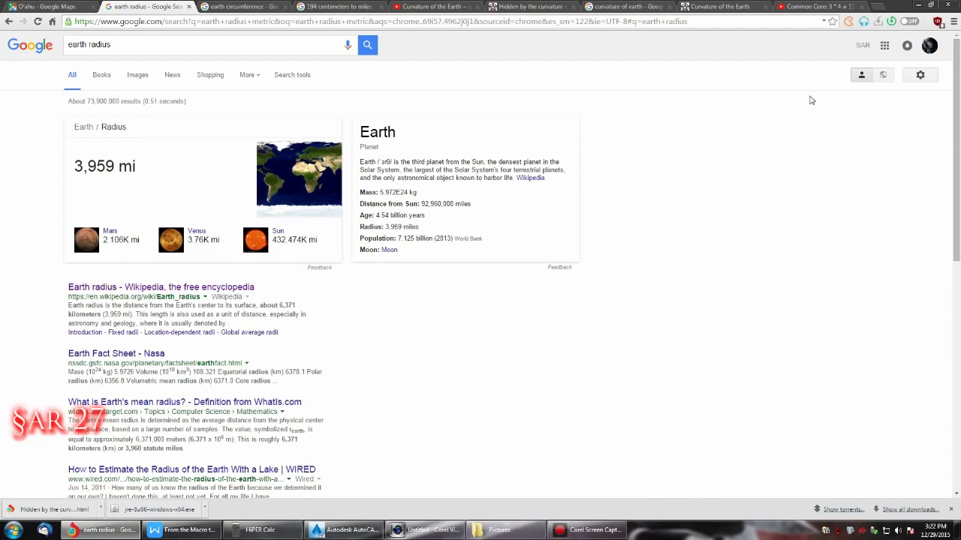
left_click(922, 5)
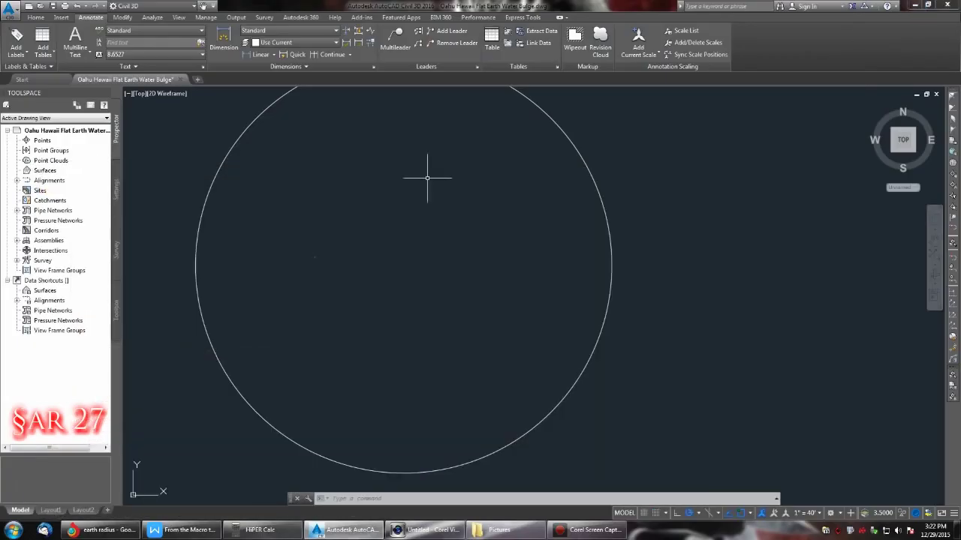
Step: Draw a line from the circle's center up to its top quadrant and continue it 9 units horizontally to the right
left_click(203, 5)
left_click_drag(421, 129, 385, 225)
key("Escape")
type("l")
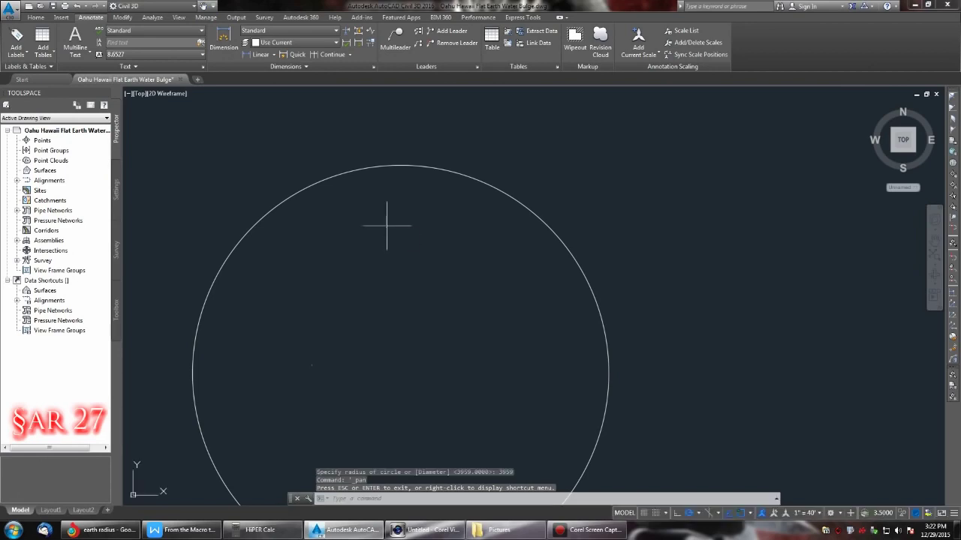
key("Return")
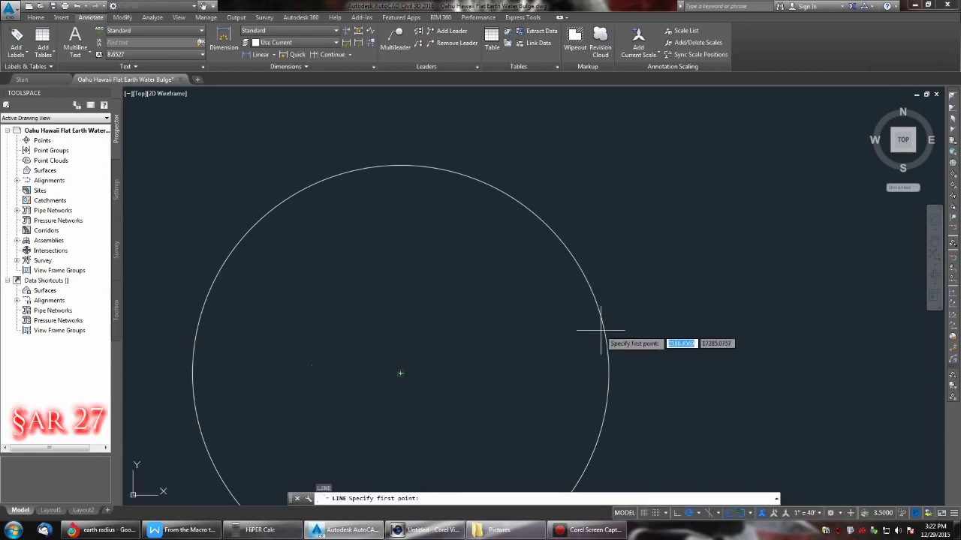
left_click(400, 373)
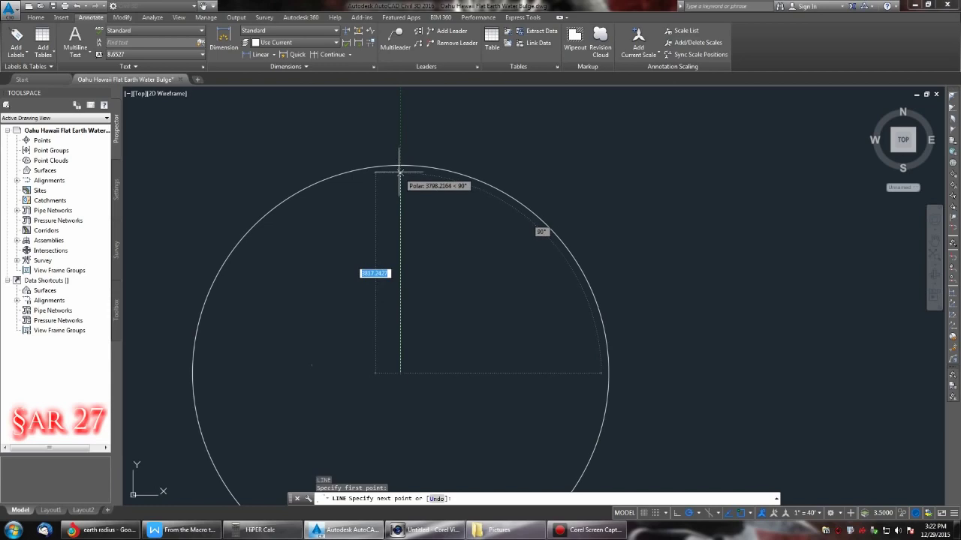
left_click(400, 165)
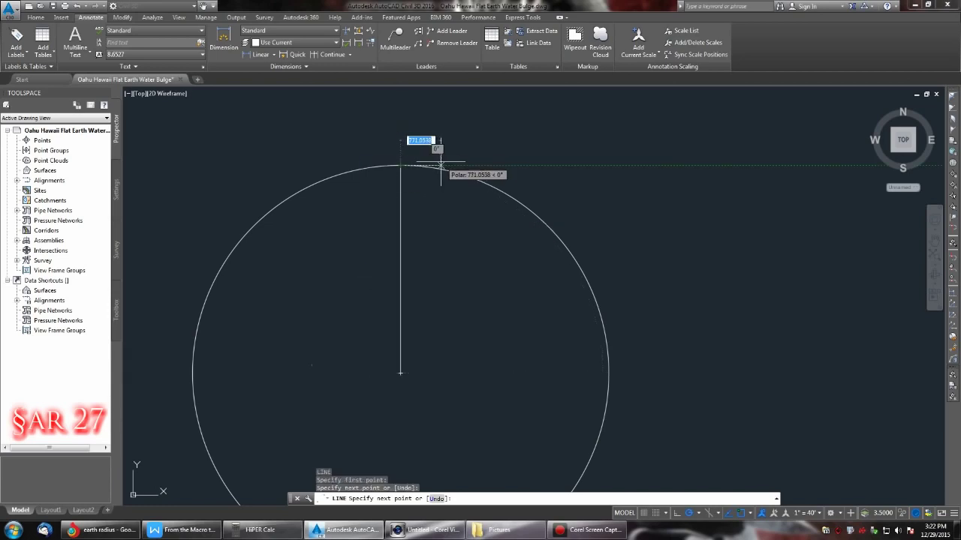
type("9")
key("Return")
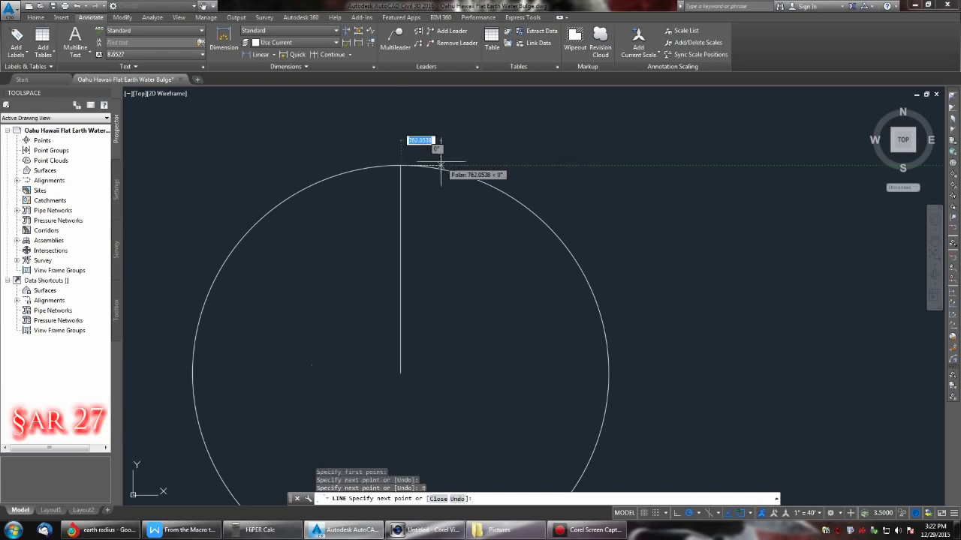
key("Escape")
Step: Examine the gap between the free end of the 9-unit horizontal line and the circle
right_click(399, 162)
left_click(397, 158)
scroll(398, 159, "up", 10)
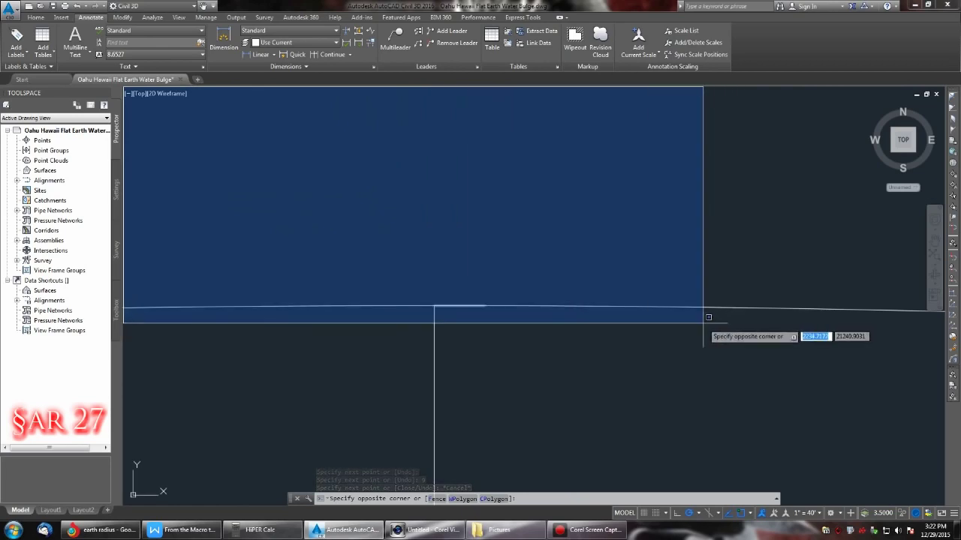
key("Escape")
type("p")
key("Return")
mouse_move(827, 241)
left_mouse_down()
mouse_move(664, 262)
mouse_move(740, 277)
mouse_move(381, 290)
mouse_move(472, 285)
mouse_move(489, 311)
mouse_move(388, 323)
mouse_move(215, 311)
mouse_move(275, 303)
mouse_move(497, 330)
mouse_move(400, 294)
mouse_move(678, 285)
mouse_move(686, 273)
mouse_move(379, 255)
left_mouse_up()
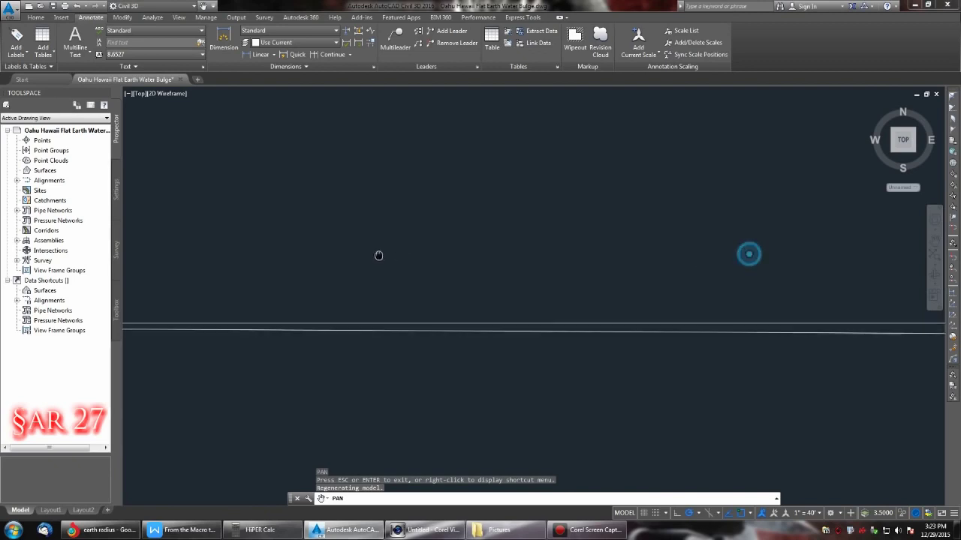
mouse_move(729, 276)
left_mouse_down()
mouse_move(755, 240)
mouse_move(410, 256)
mouse_move(687, 262)
mouse_move(485, 281)
mouse_move(716, 262)
mouse_move(506, 270)
mouse_move(751, 237)
mouse_move(607, 262)
left_mouse_up()
left_click_drag(804, 253, 787, 256)
mouse_move(682, 242)
left_mouse_down()
mouse_move(428, 242)
mouse_move(557, 218)
mouse_move(508, 243)
mouse_move(487, 243)
mouse_move(676, 181)
mouse_move(617, 238)
left_mouse_up()
key("Escape")
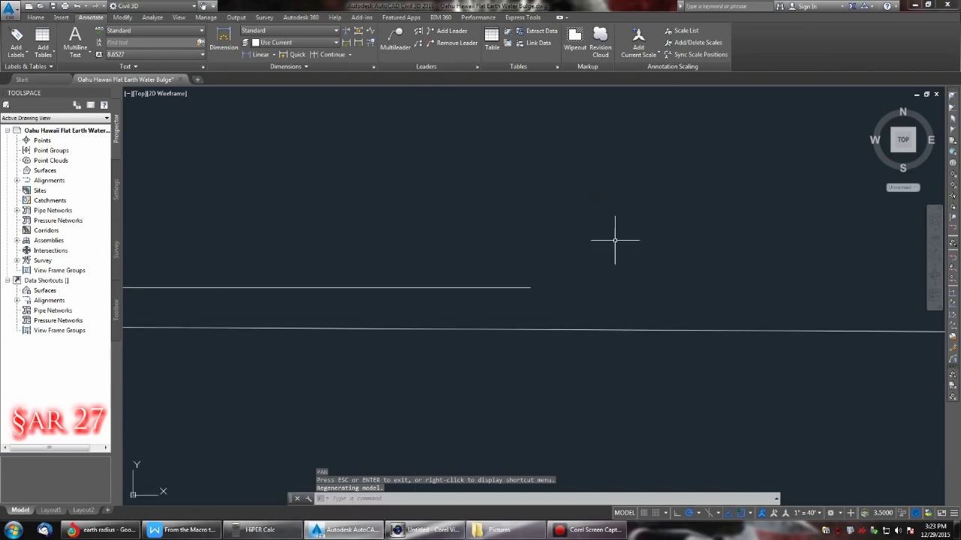
Step: Switch to the browser and review the Math Central statement about the Earth's curvature over 9 miles
left_click(109, 533)
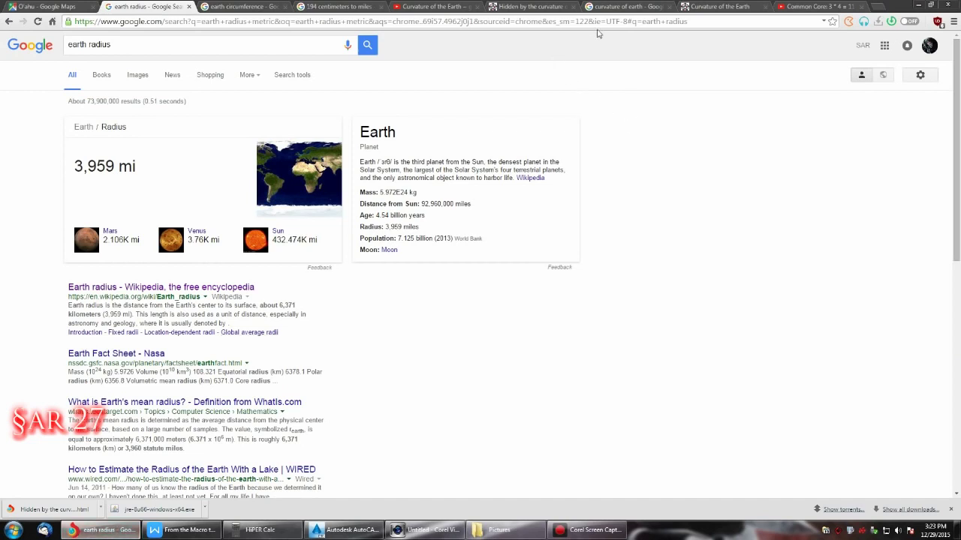
left_click(529, 8)
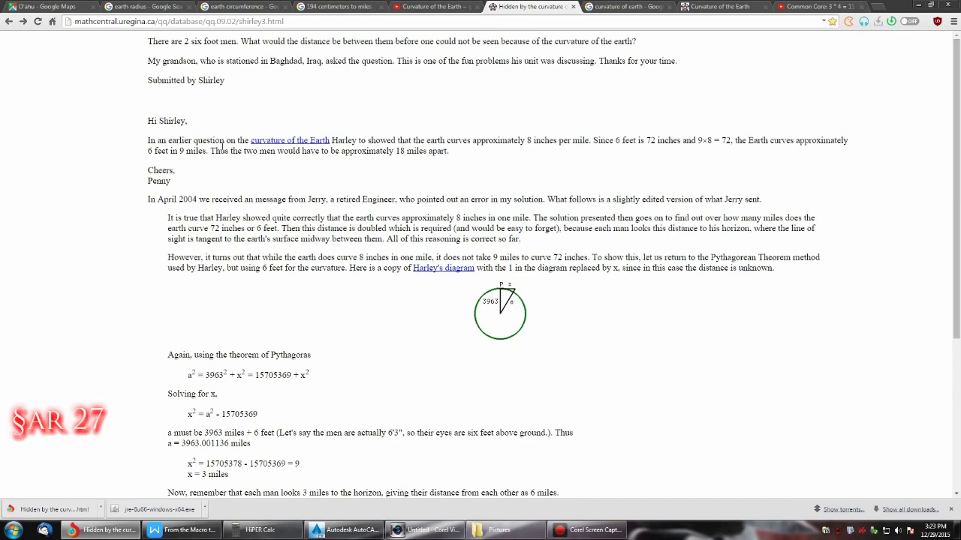
left_click(347, 530)
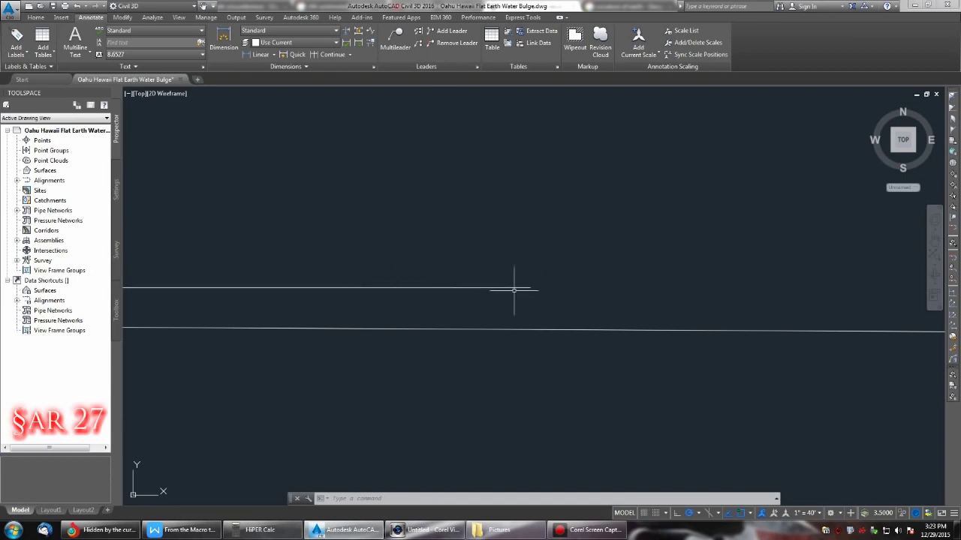
key("Escape")
type("L")
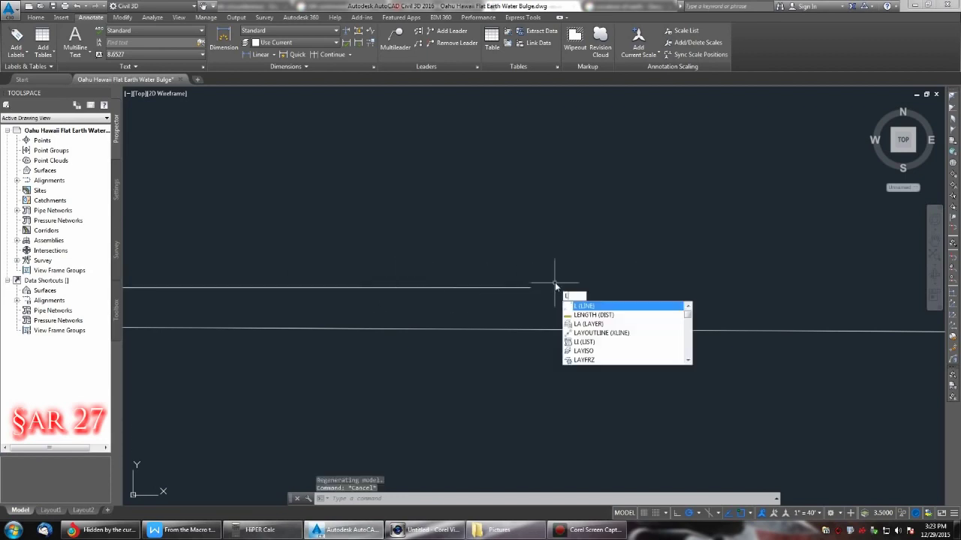
key("Return")
left_click(531, 288)
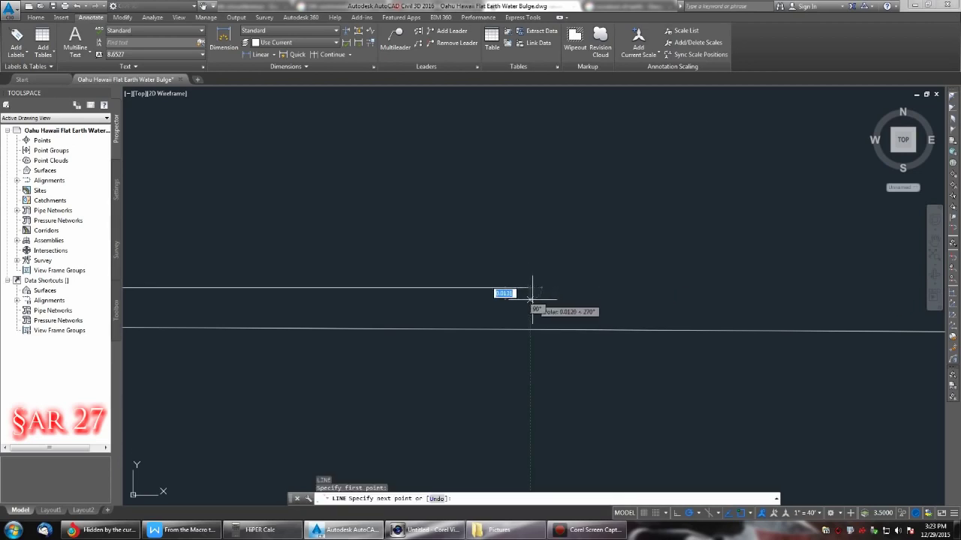
key("Escape")
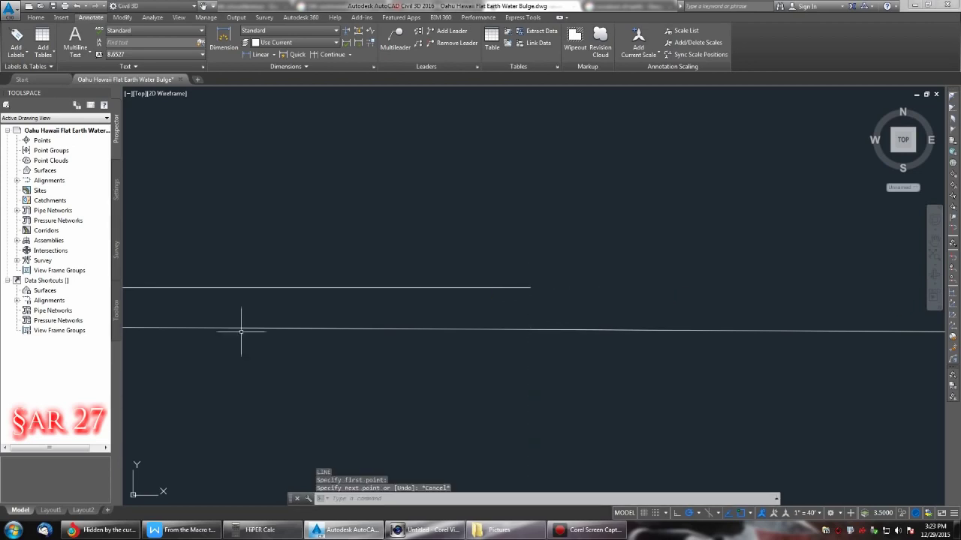
Step: Switch to the browser and convert 72 inches to miles with Google's length converter
left_click(105, 530)
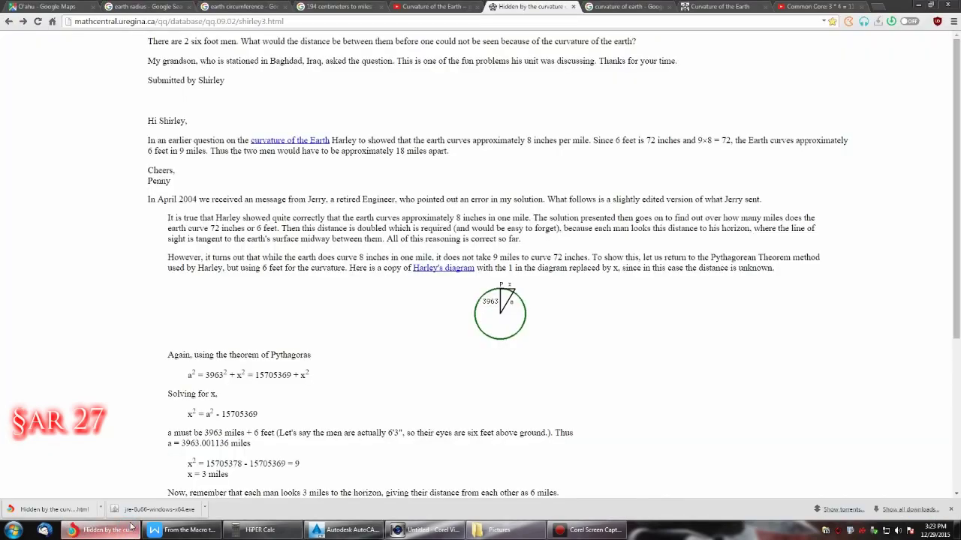
left_click(337, 7)
left_click(159, 181)
type("72")
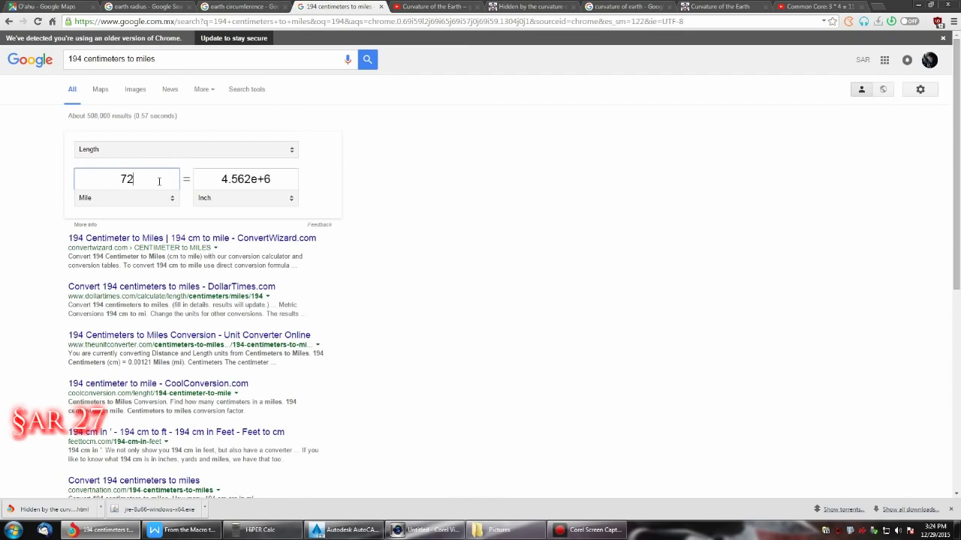
left_click(168, 197)
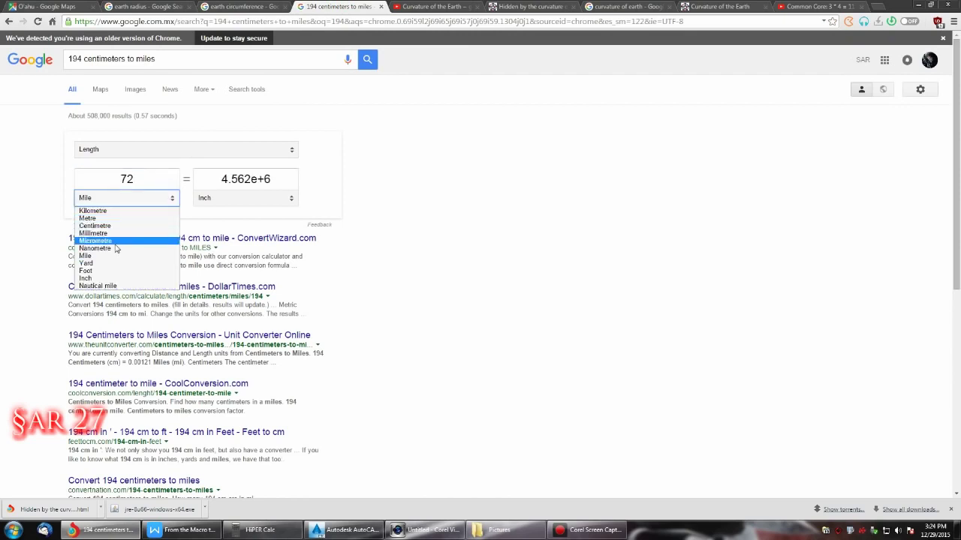
left_click(110, 278)
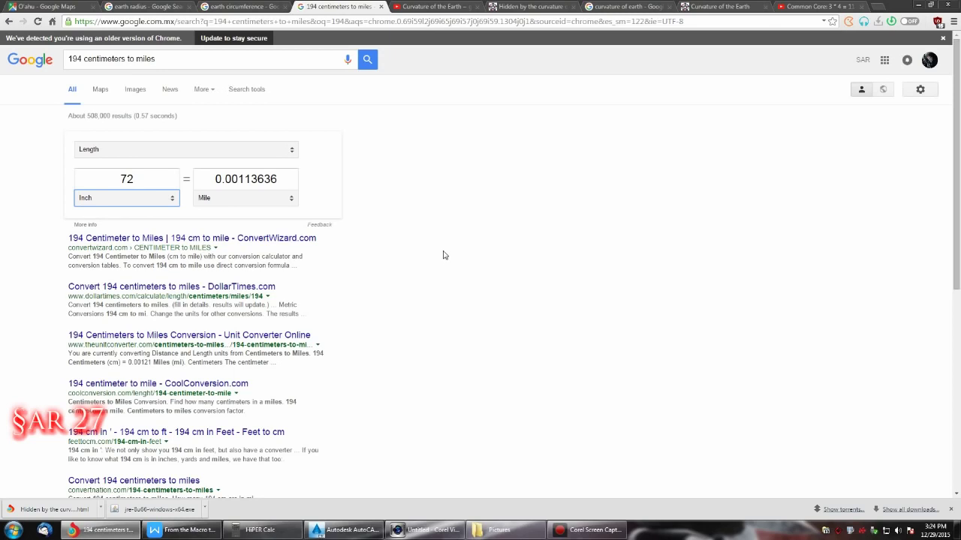
Step: Switch to AutoCAD Civil 3D, try to draw a 00113636-unit vertical line down from the horizontal line's free end, and undo it
left_click(360, 532)
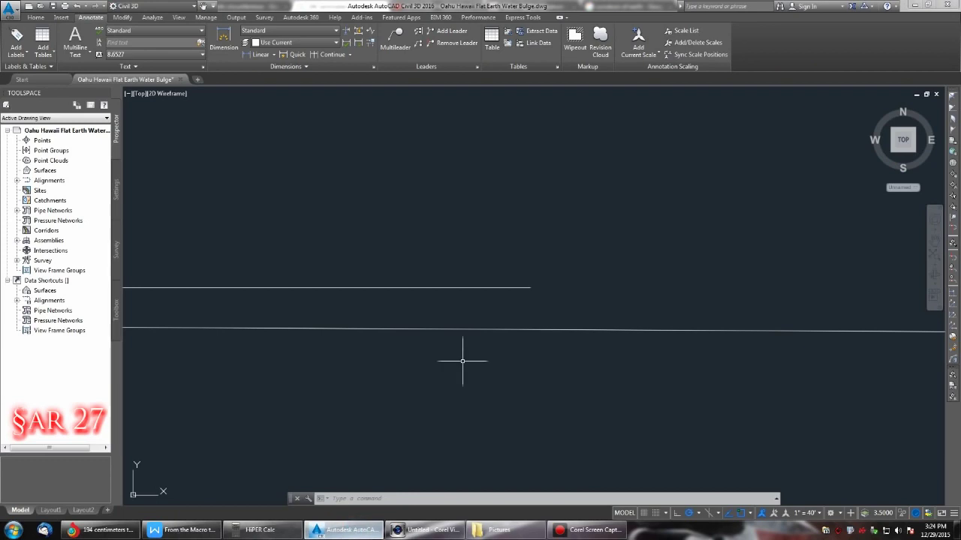
type("l")
key("Return")
left_click(530, 287)
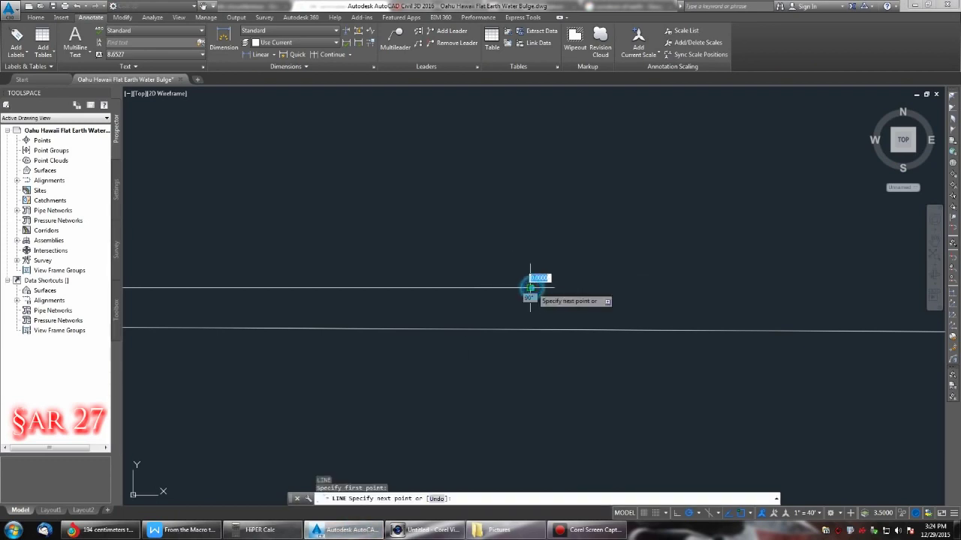
key("alt+Tab")
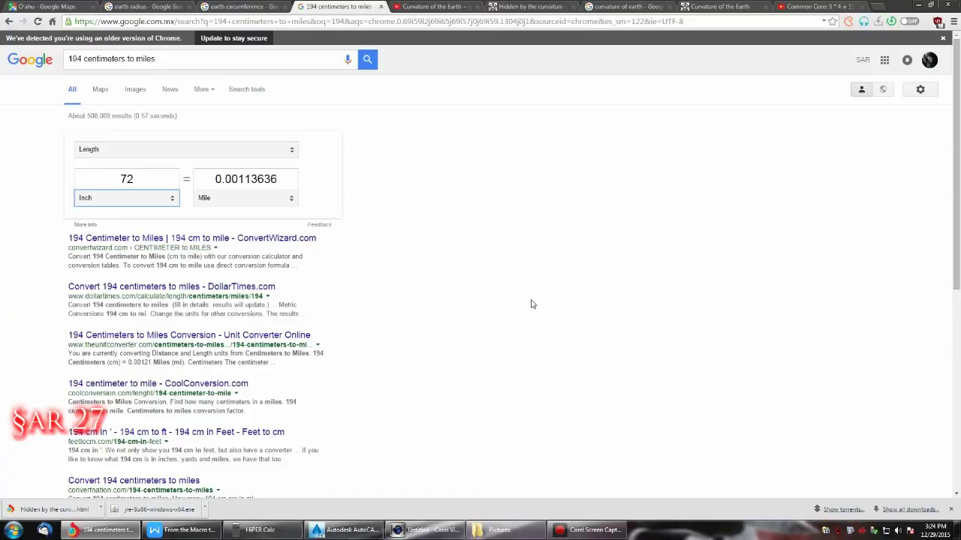
key("alt+Tab")
type("00113636")
key("Return")
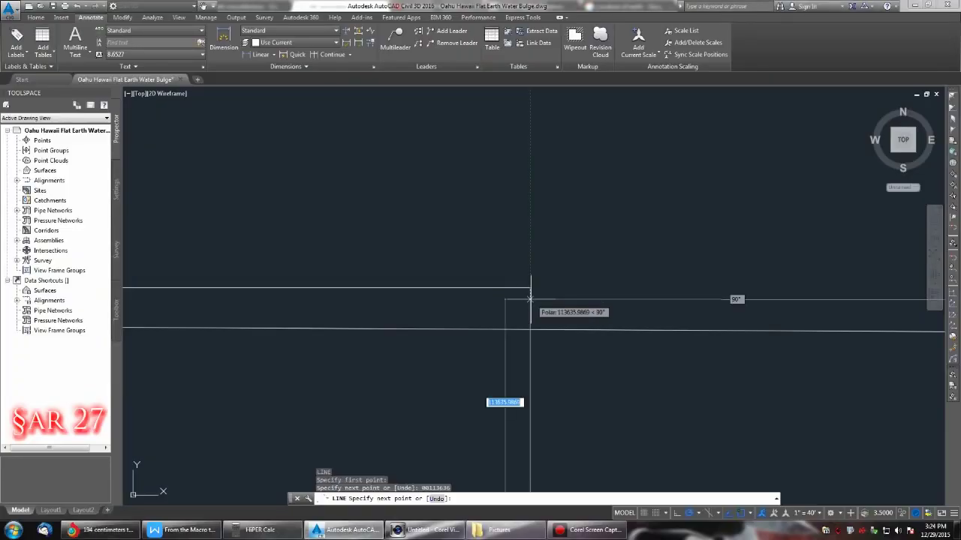
key("Escape")
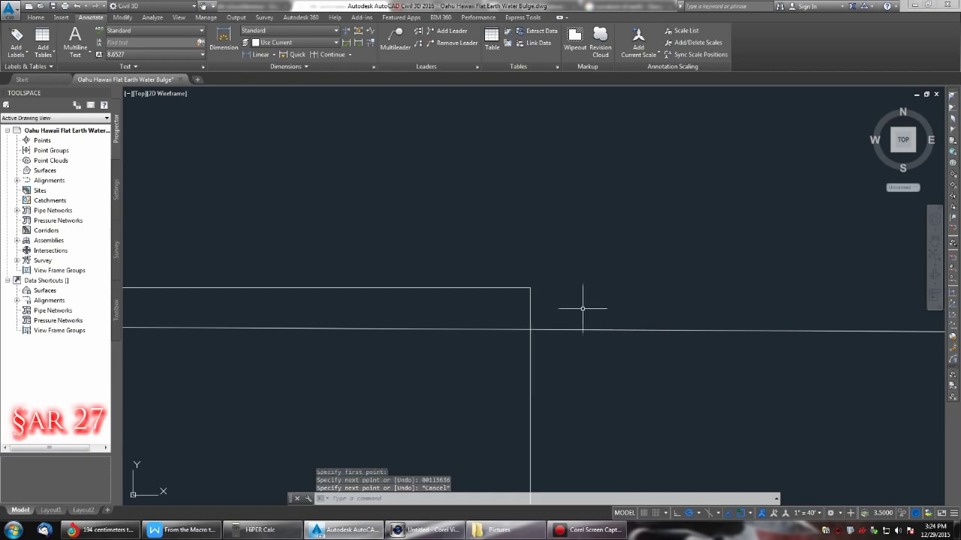
key("ctrl+z")
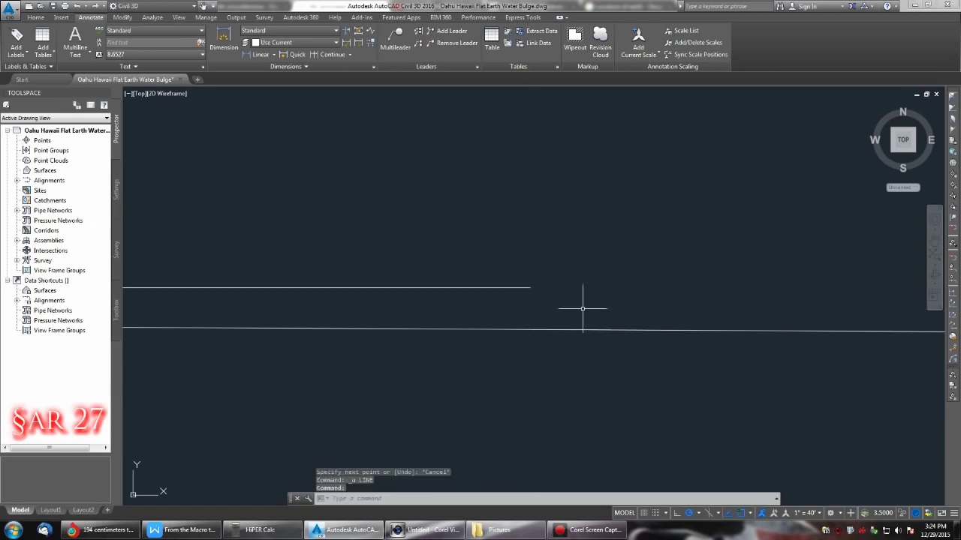
Step: Draw a vertical line .00113636 units long straight down from the free end of the 9-unit horizontal line
type("L")
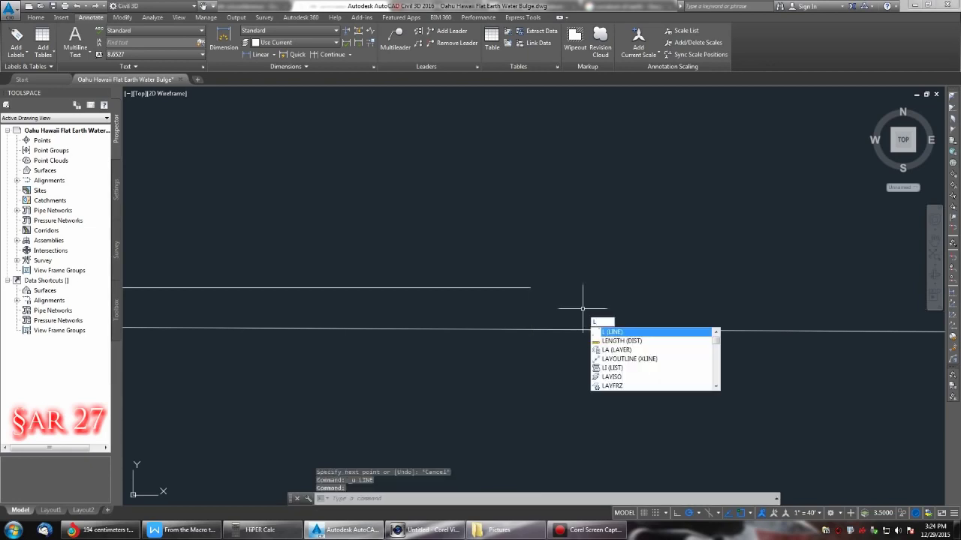
key("Return")
left_click(530, 289)
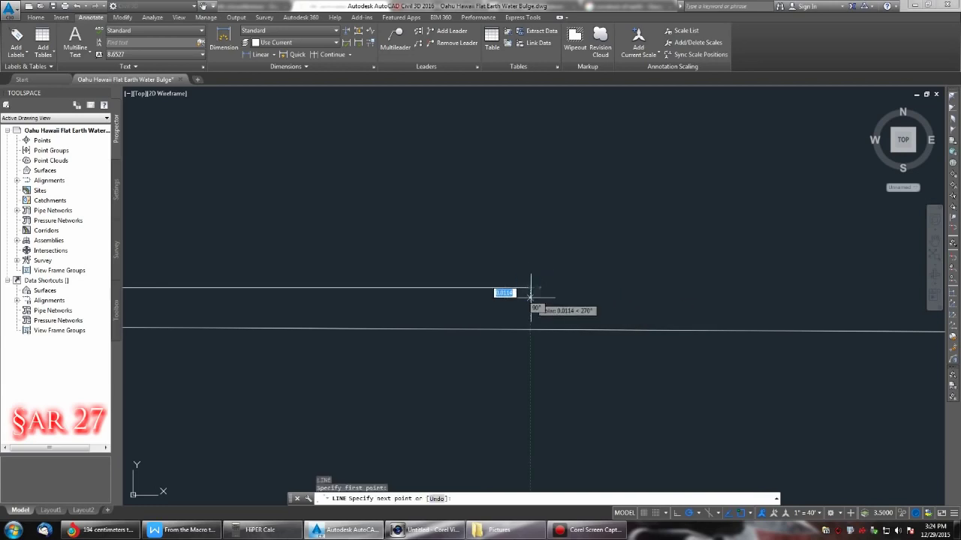
type("1")
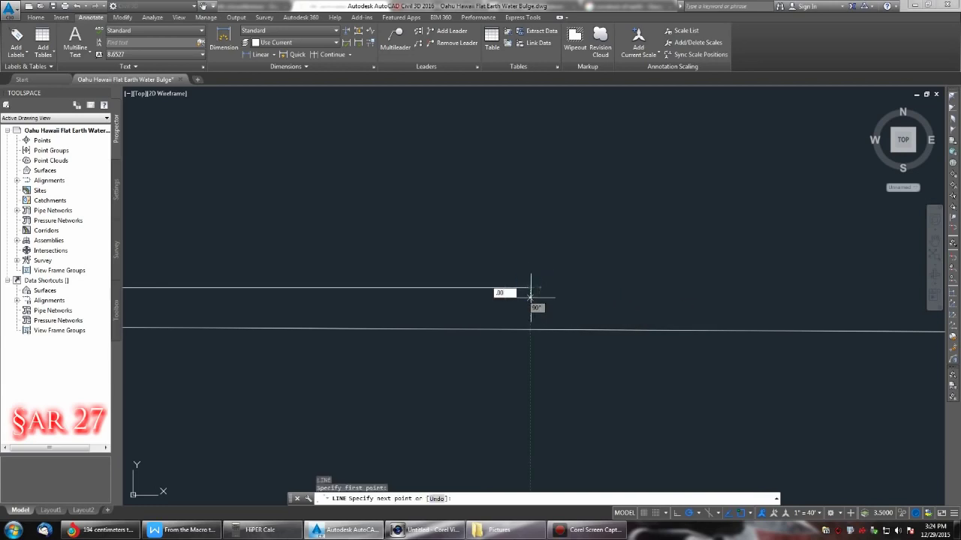
type("00113636")
key("alt+Tab")
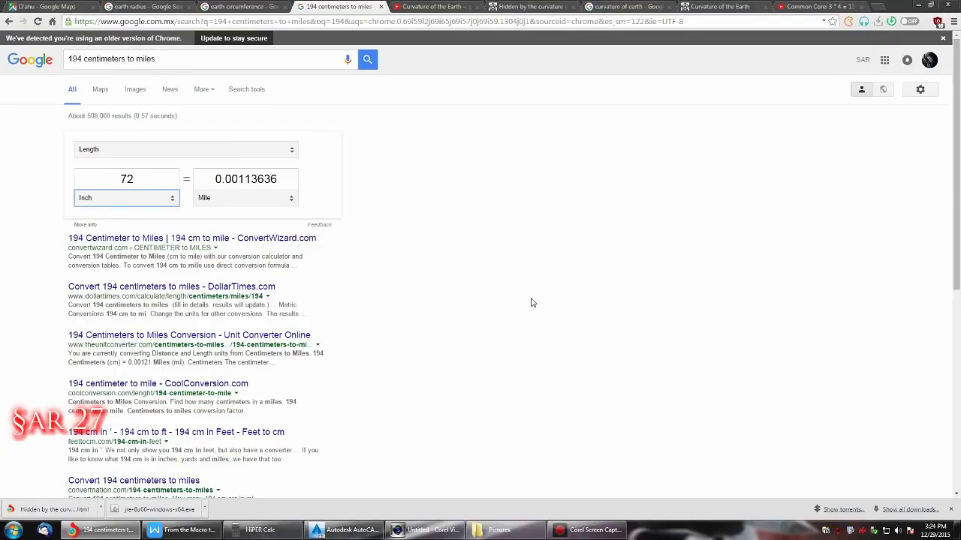
key("alt+Tab")
key("Return")
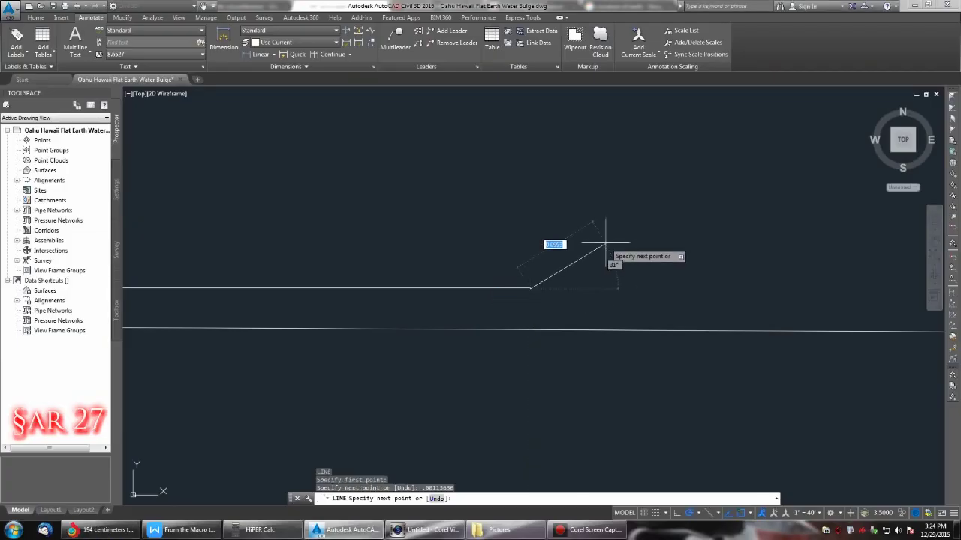
key("Escape")
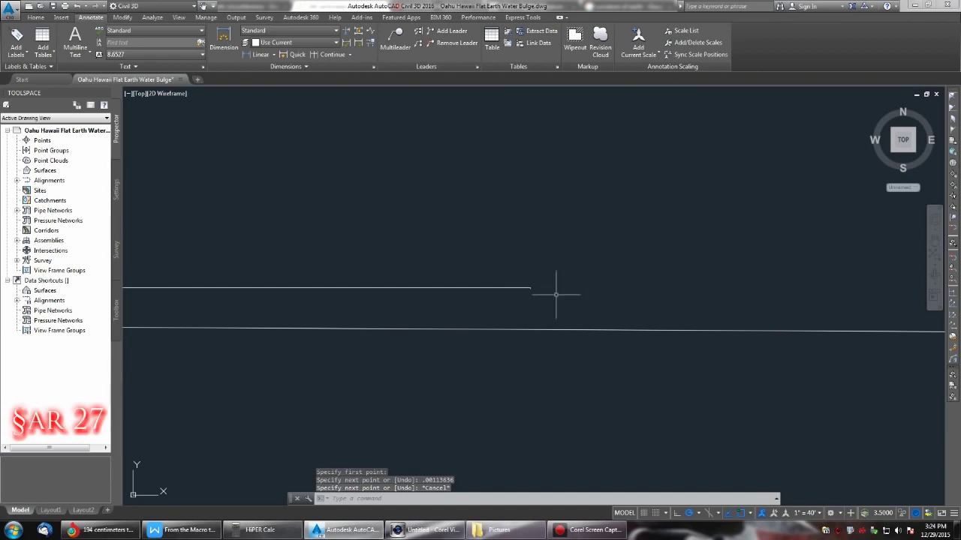
Step: Compare the short vertical line with the gap to the circle and review the Math Central curvature statement in the browser
scroll(557, 293, "up", 6)
scroll(434, 294, "up", 2)
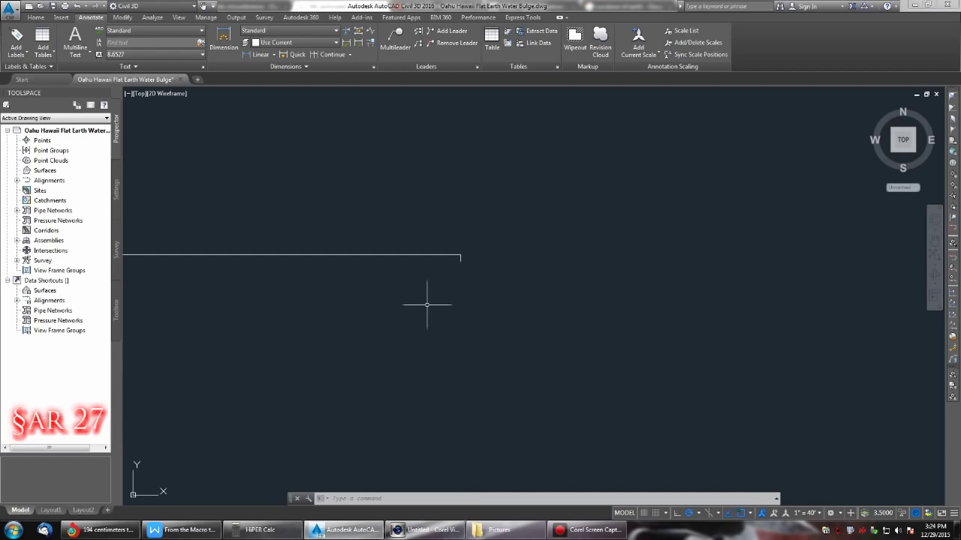
scroll(410, 303, "down", 2)
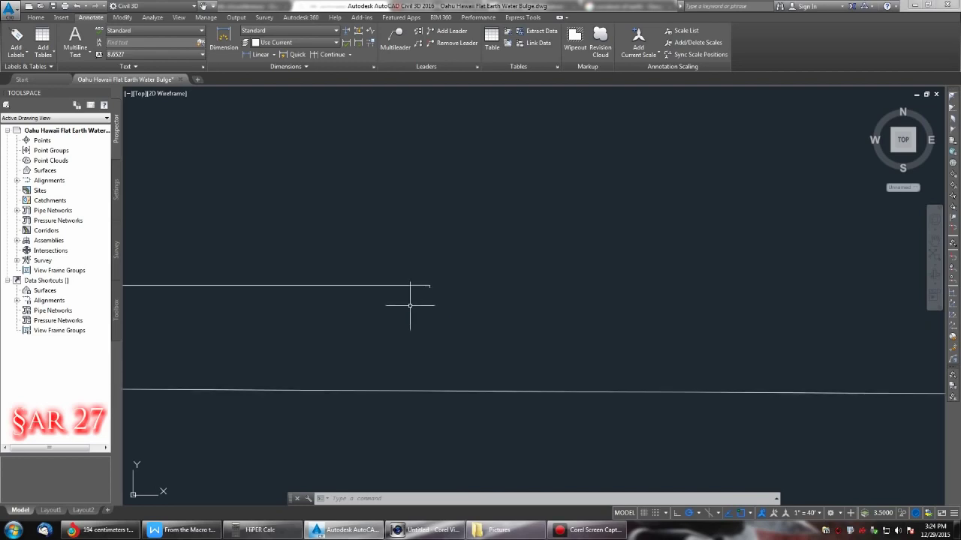
left_click(105, 529)
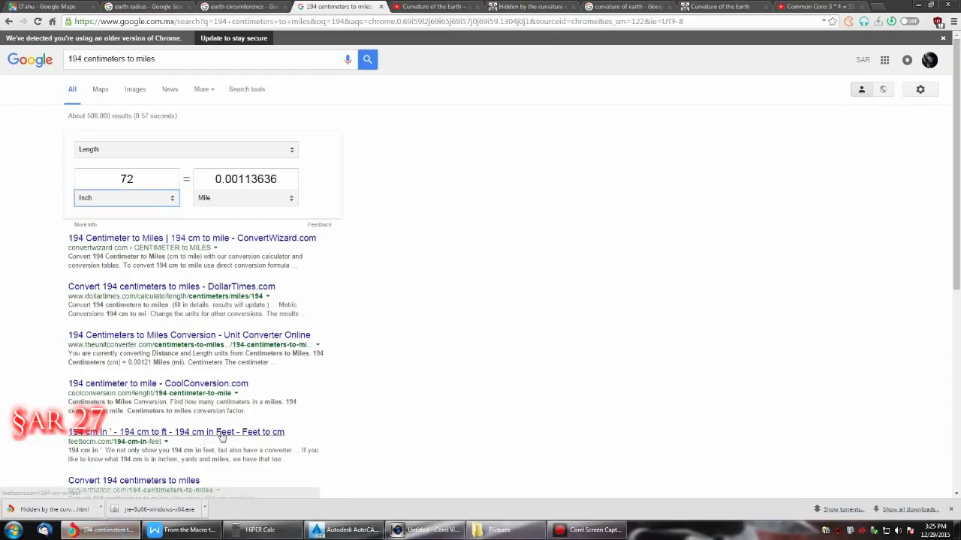
left_click(536, 7)
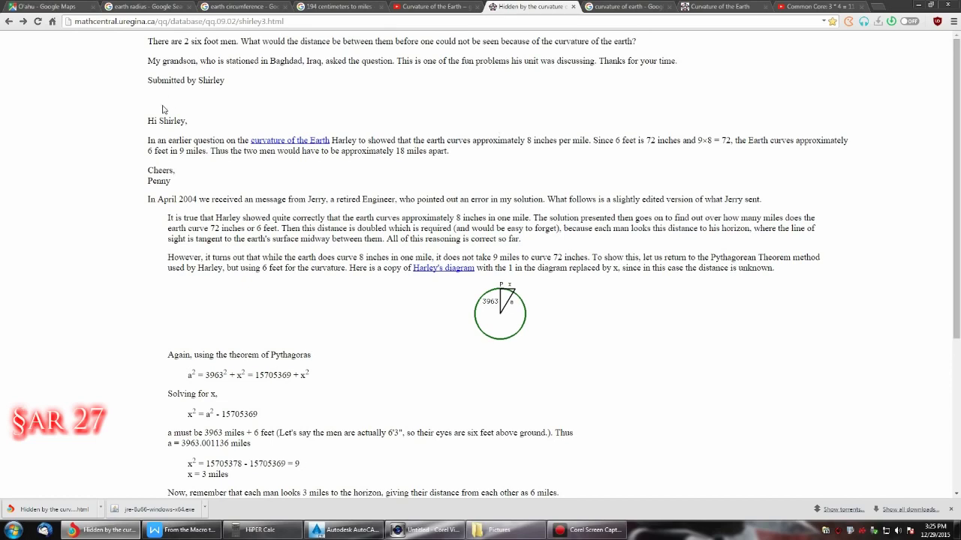
triple_click(149, 125)
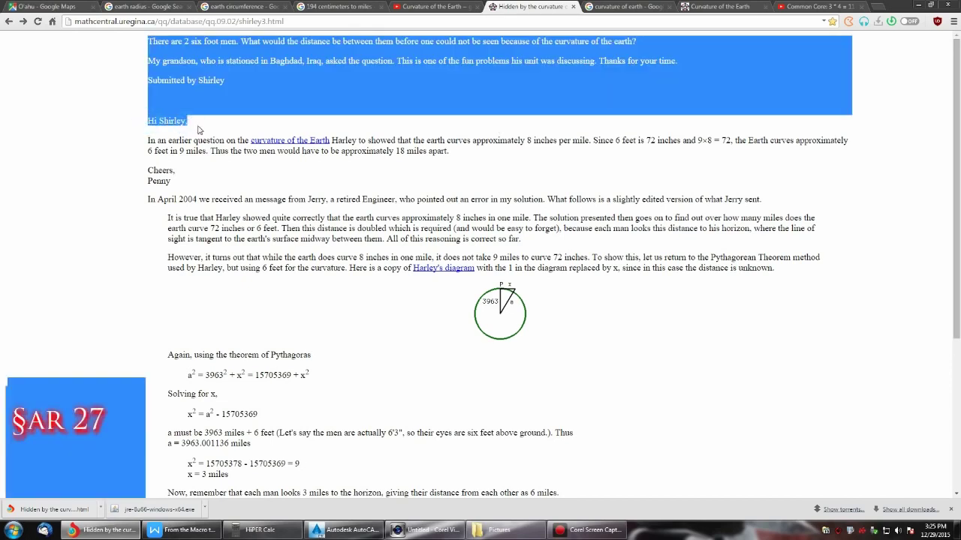
left_click(195, 138)
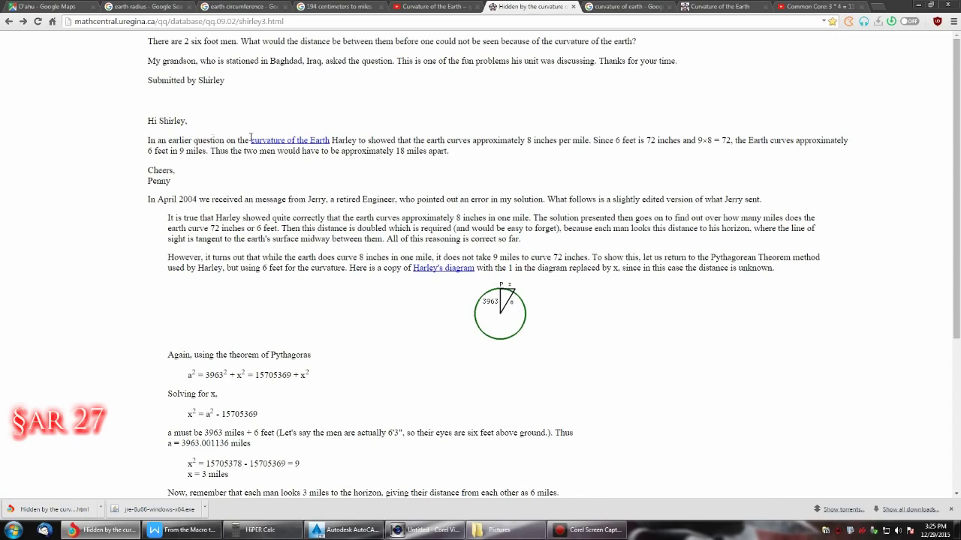
Step: Switch back to AutoCAD Civil 3D and add a linear dimension to the short vertical line at the horizontal line's free end
left_click(353, 529)
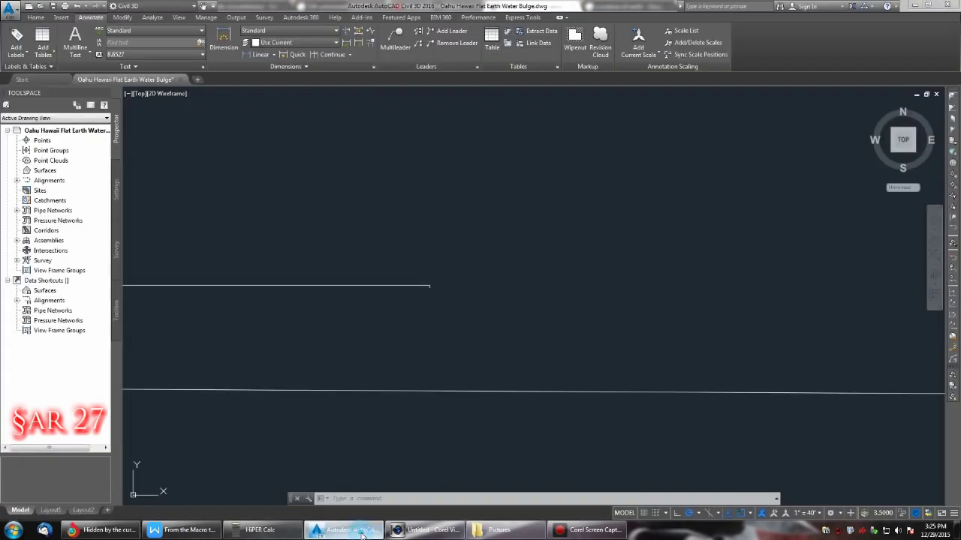
scroll(422, 282, "up", 2)
scroll(422, 283, "down", 3)
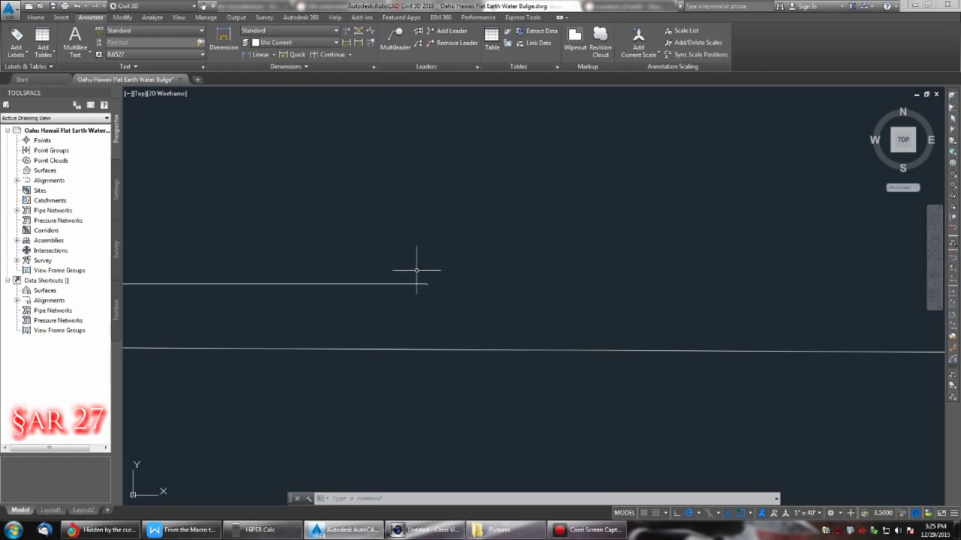
key("Escape")
key("Escape")
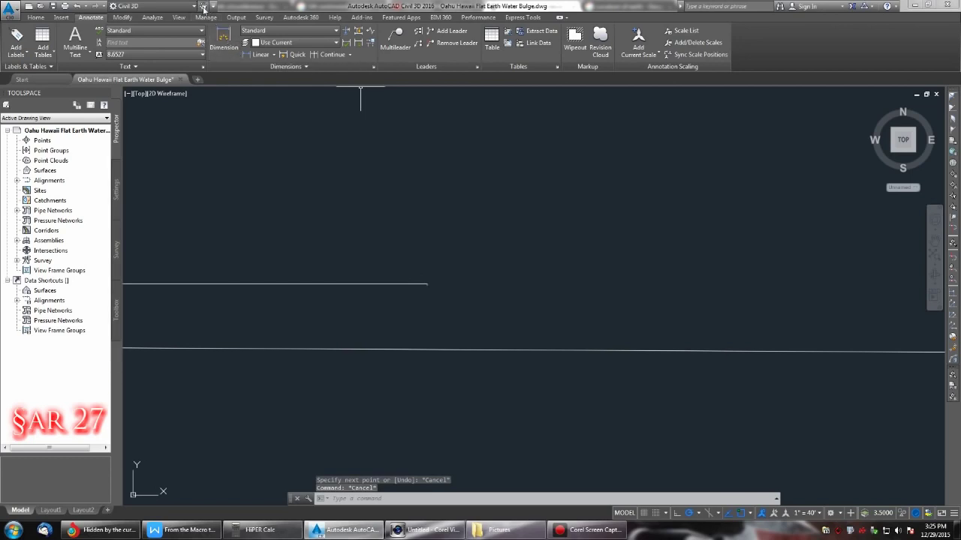
left_click(203, 8)
left_click_drag(289, 215, 370, 218)
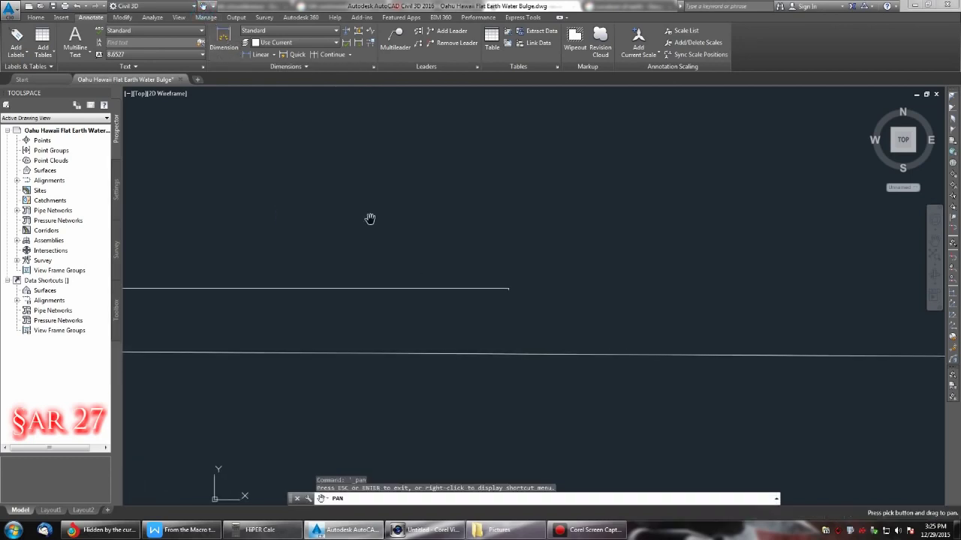
key("Escape")
type("diml")
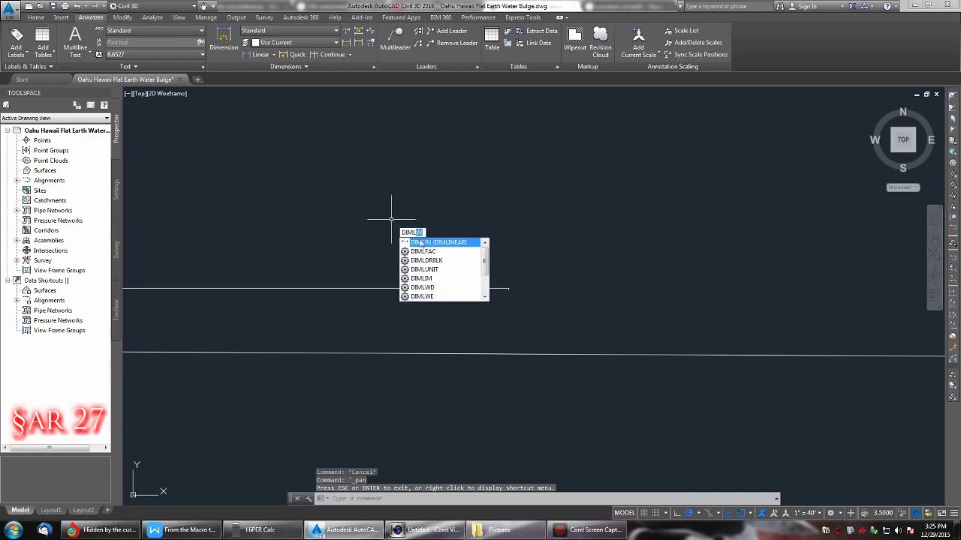
left_click(420, 243)
scroll(510, 293, "up", 6)
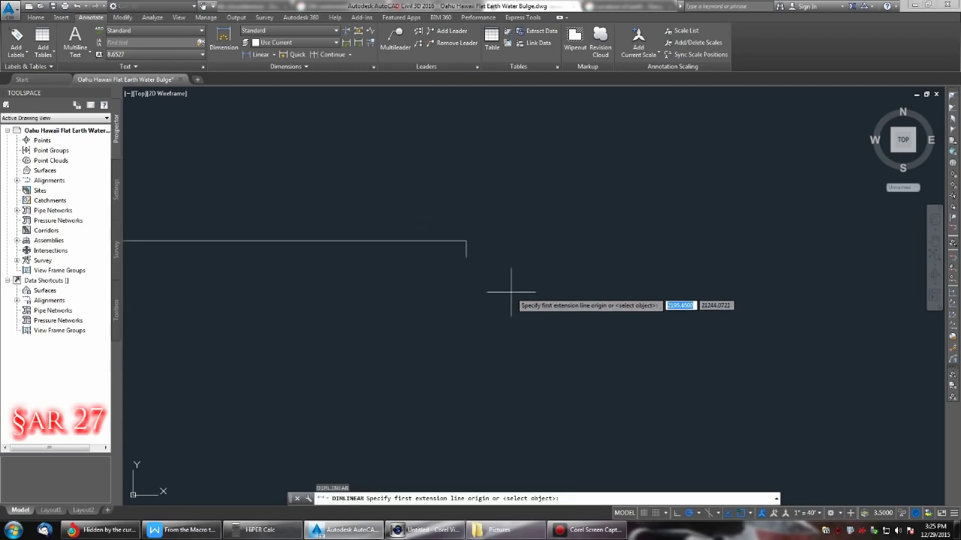
left_click(465, 242)
left_click(465, 256)
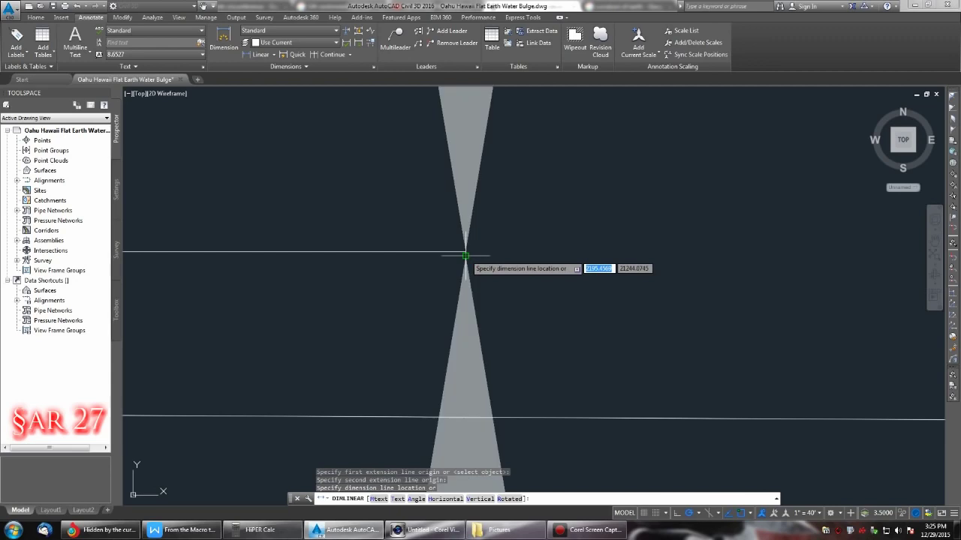
left_click(465, 256)
Step: Read the short line's dimension and check it against the 72-inch-to-mile conversion in the browser's Google converter
scroll(493, 231, "up", 4)
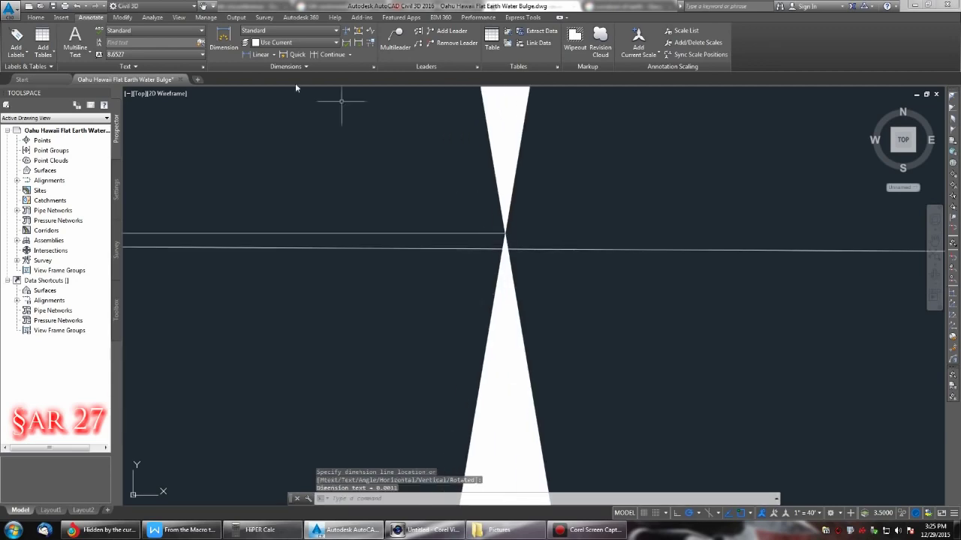
left_click(202, 6)
left_click_drag(349, 156, 369, 338)
scroll(367, 260, "down", 3)
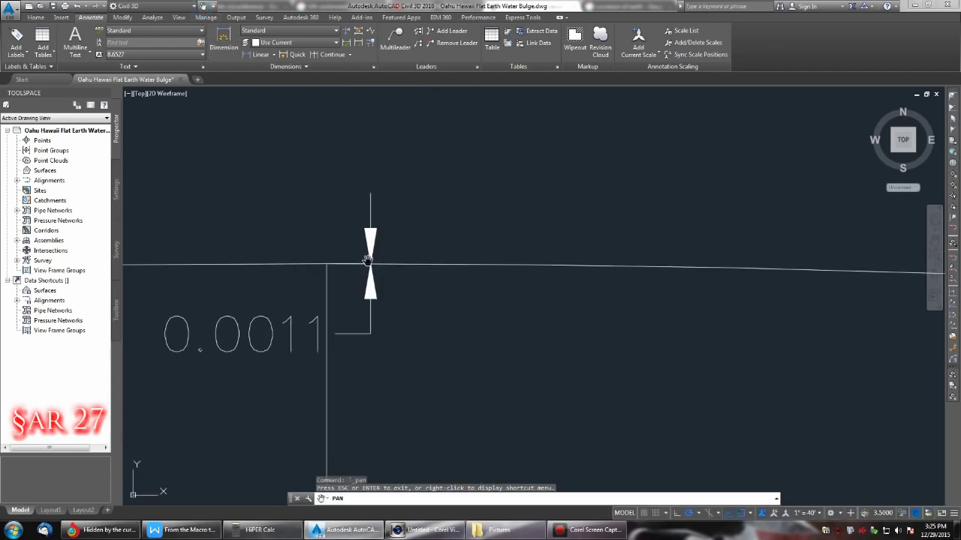
left_click_drag(310, 221, 410, 183)
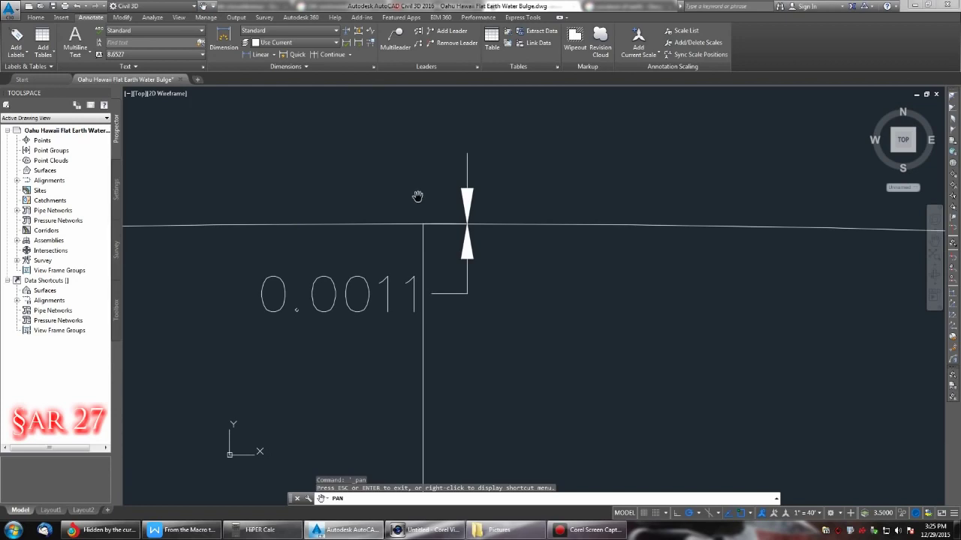
left_click(106, 530)
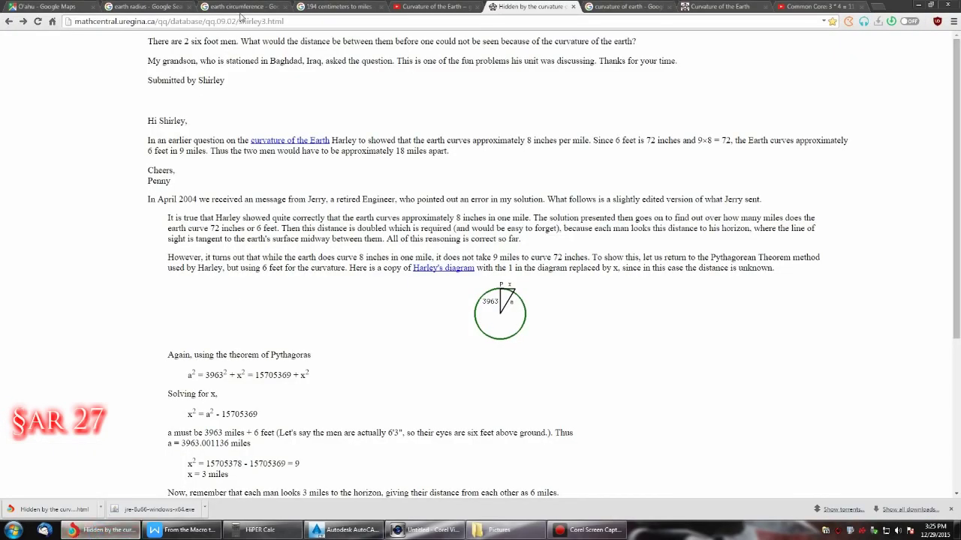
left_click(316, 10)
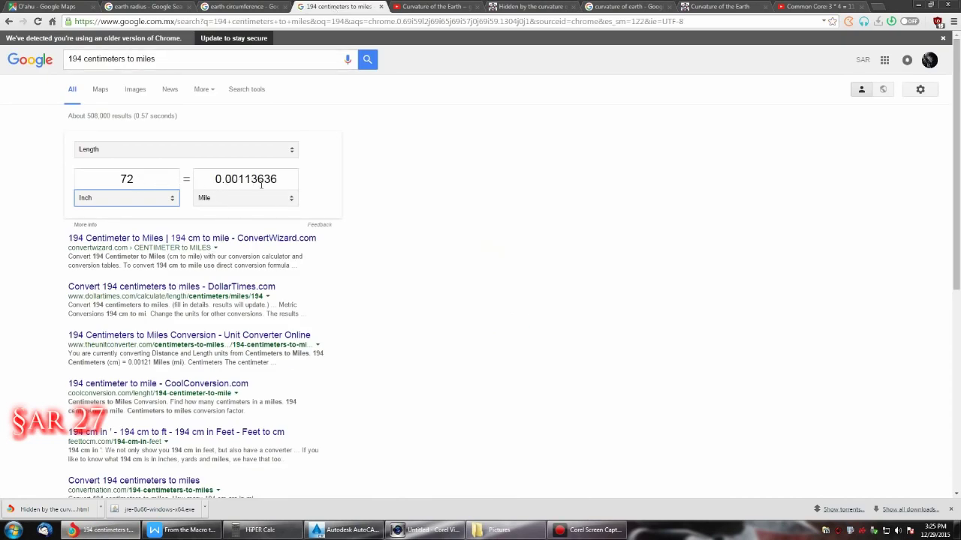
Step: Switch back to AutoCAD Civil 3D and erase the short line's dimension and the 9-unit horizontal line
left_click(344, 530)
scroll(441, 242, "up", 3)
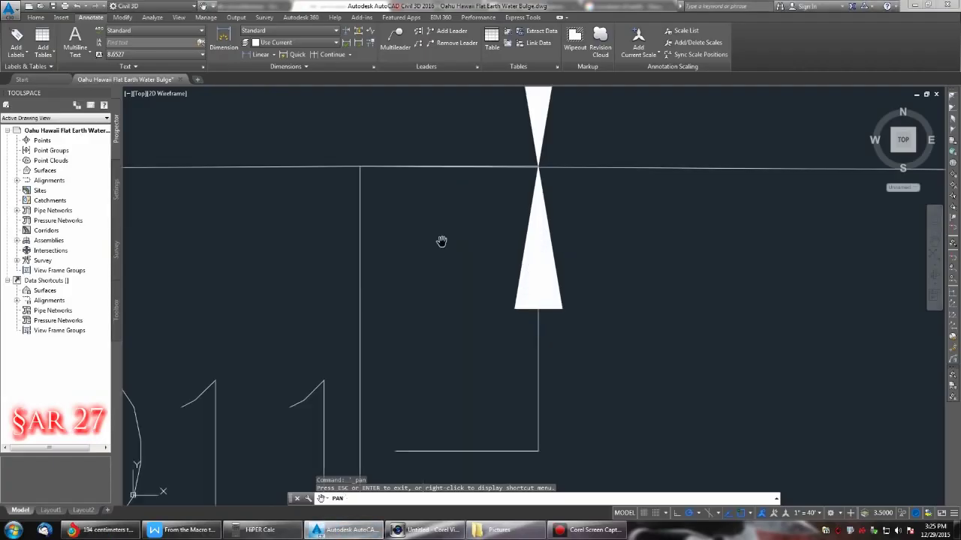
scroll(532, 223, "up", 4)
key("Escape")
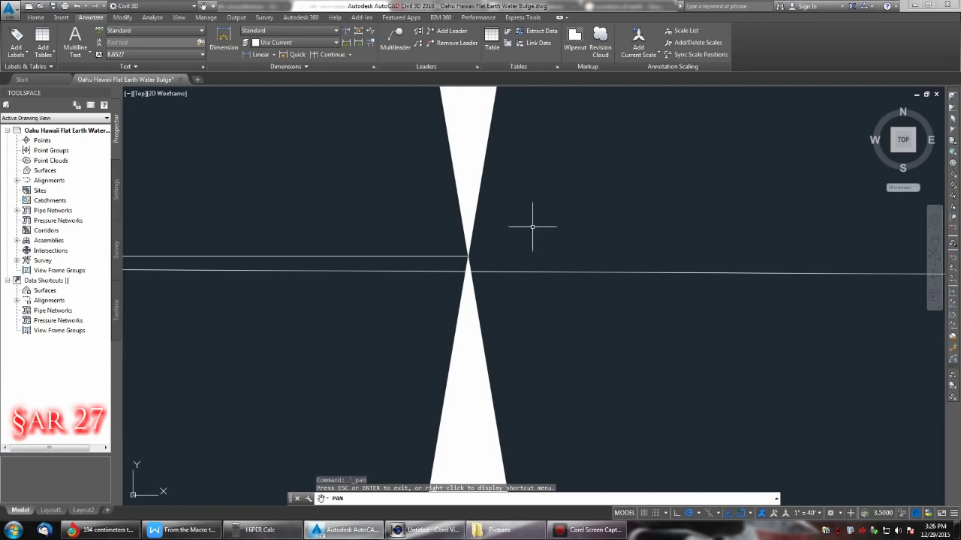
left_click(479, 200)
key("Delete")
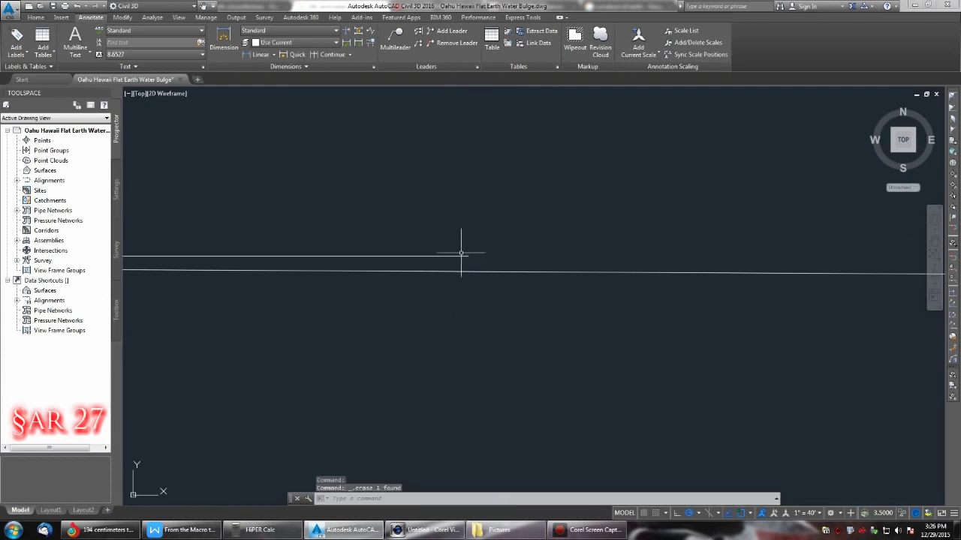
left_click(460, 257)
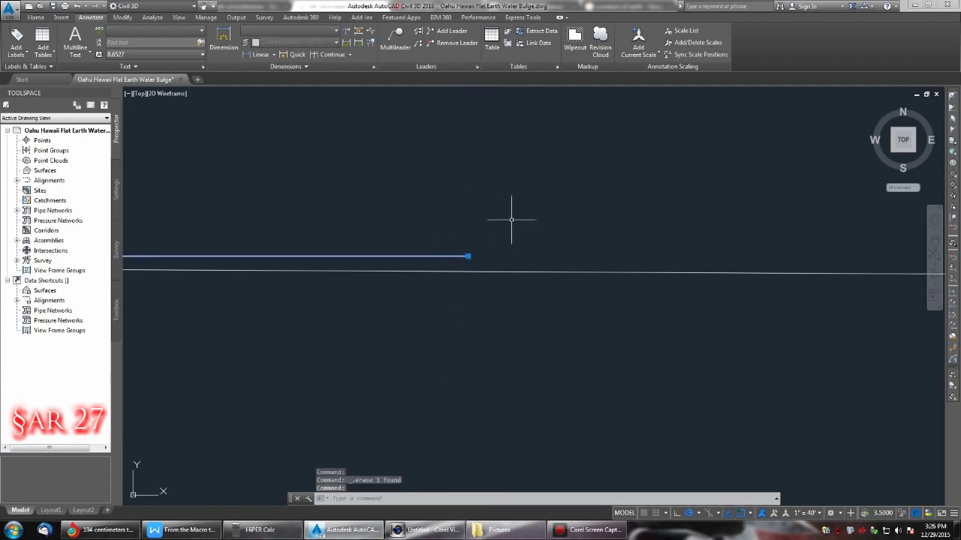
key("Delete")
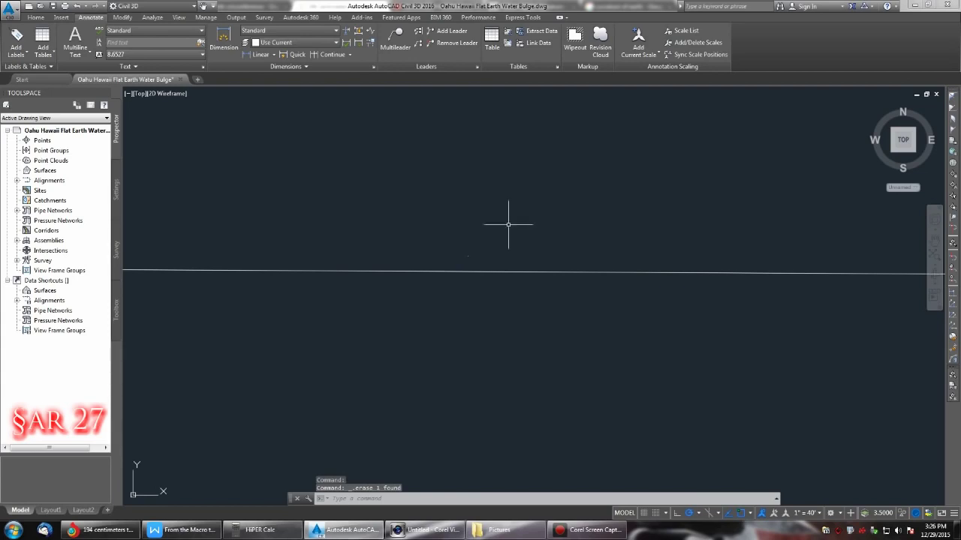
Step: Draw a horizontal line 3959 units long to the east from the upper end of the circle's vertical radius line
left_click(203, 5)
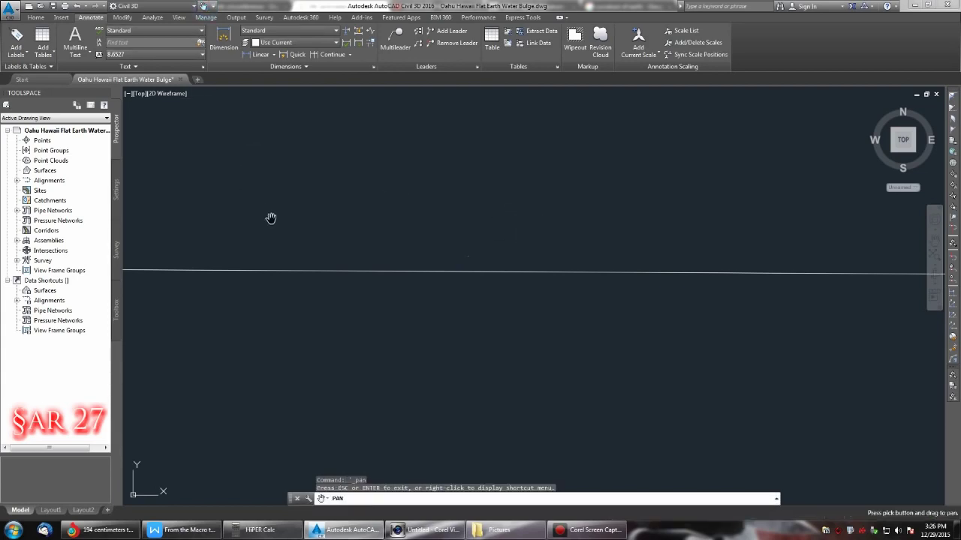
mouse_move(253, 212)
left_mouse_down()
mouse_move(298, 292)
mouse_move(298, 255)
left_mouse_up()
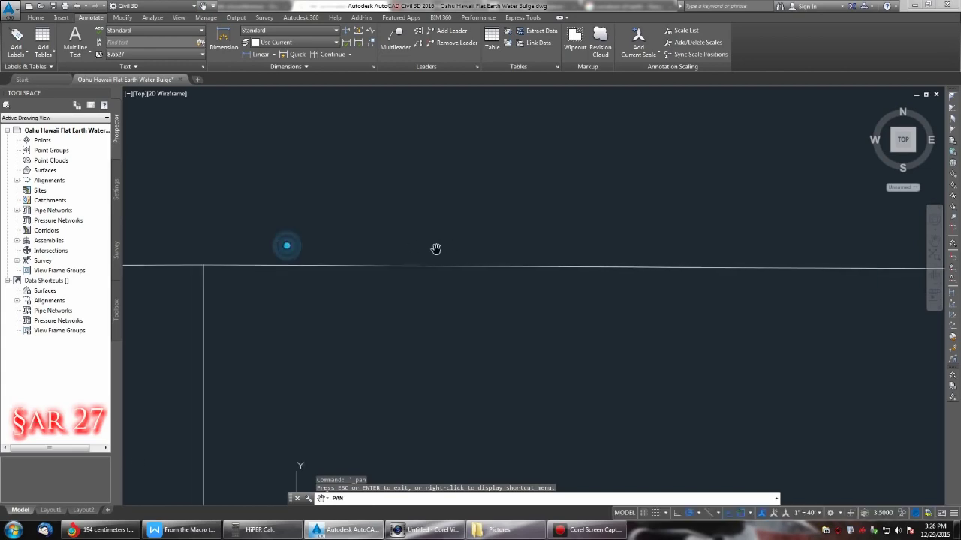
key("Escape")
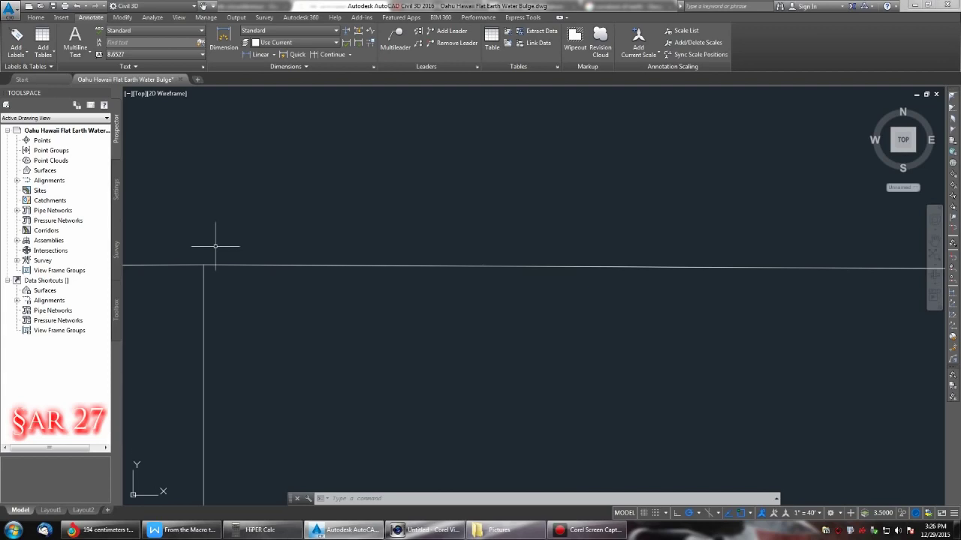
type("l")
key("Return")
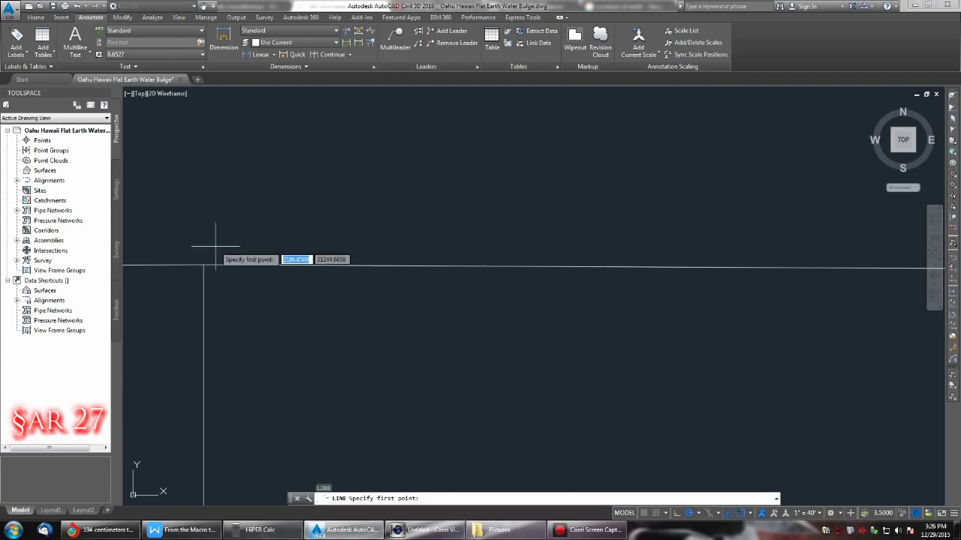
left_click(204, 266)
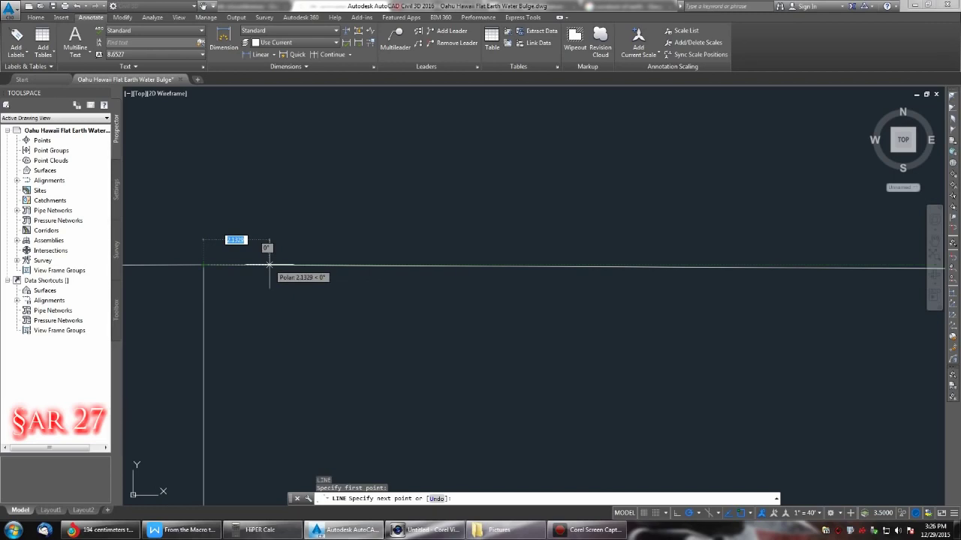
type("395")
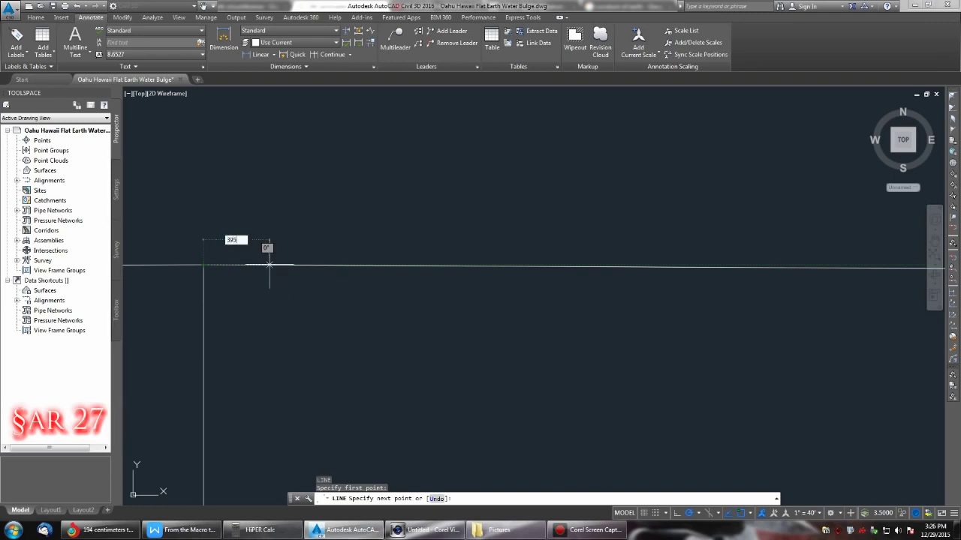
type("9")
key("Return")
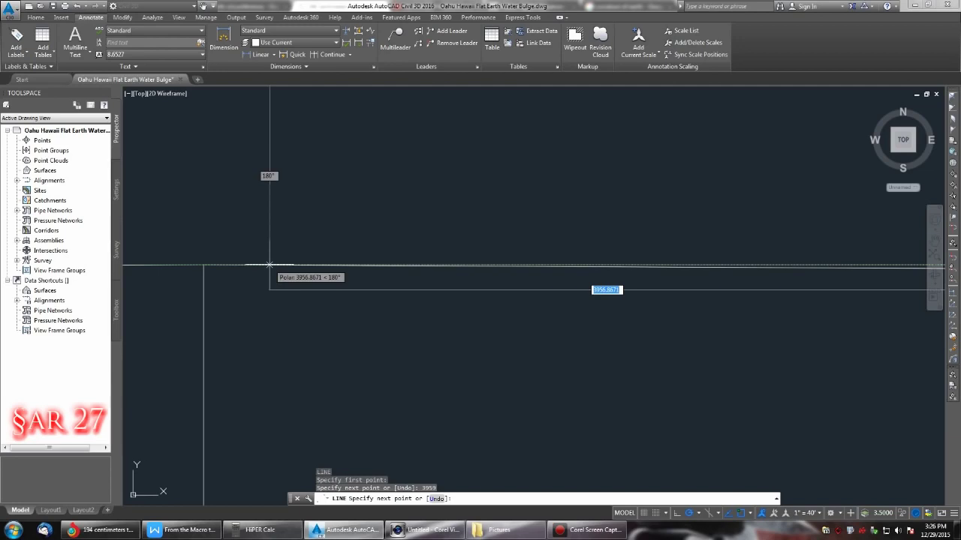
key("Escape")
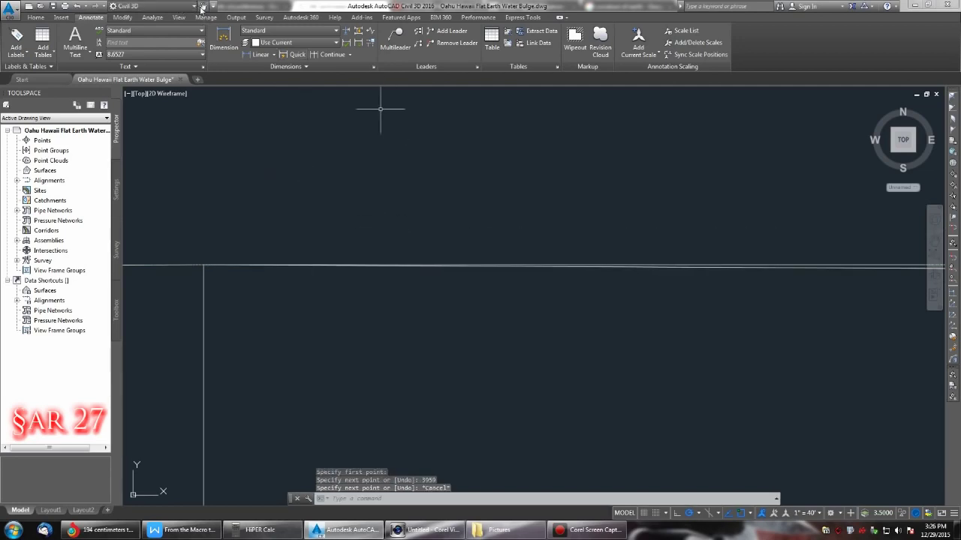
Step: Examine the full circle together with the 3959-unit tangent line and the gap at its free end
left_click(201, 6)
left_click_drag(467, 218, 435, 198)
scroll(466, 206, "down", 8)
left_click_drag(530, 309, 500, 167)
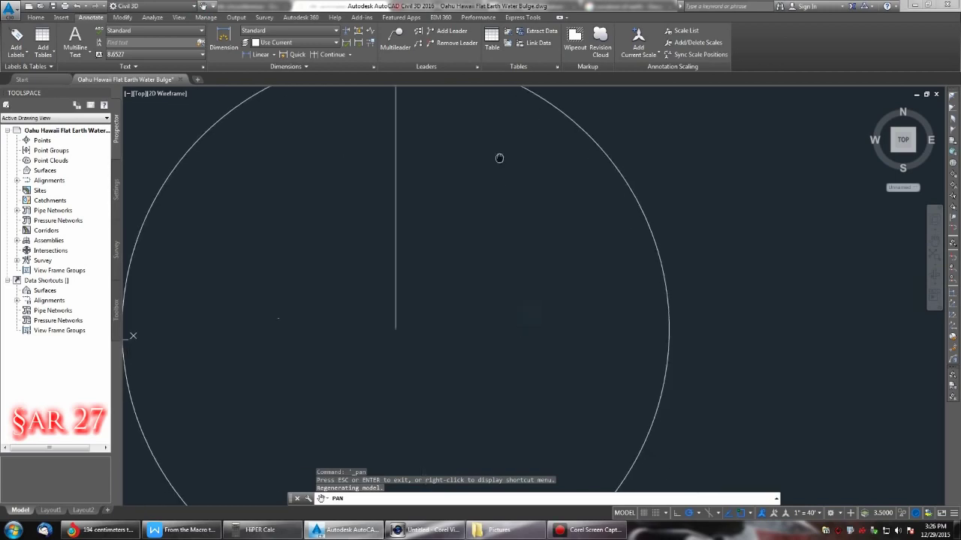
mouse_move(508, 204)
left_mouse_down()
mouse_move(496, 331)
mouse_move(457, 298)
left_mouse_up()
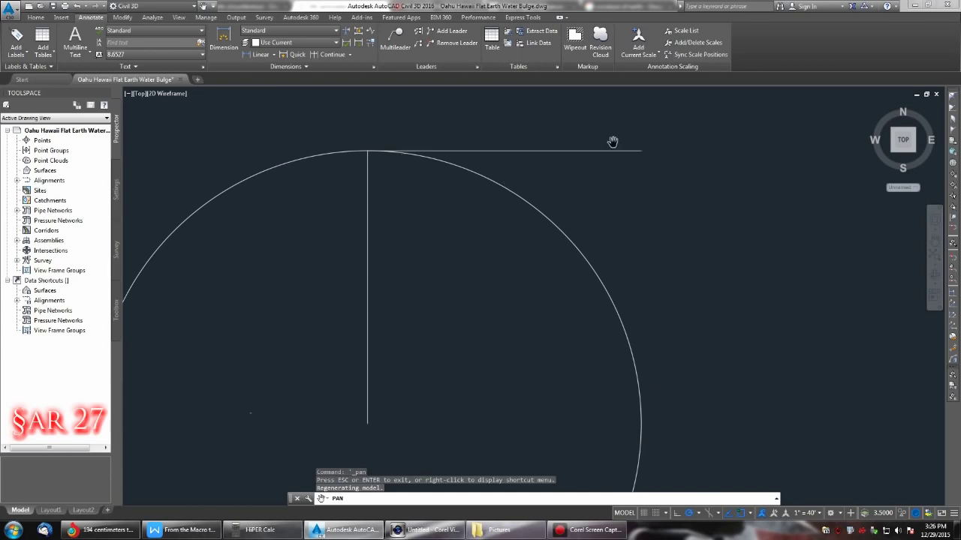
mouse_move(612, 141)
left_mouse_down()
mouse_move(532, 158)
mouse_move(440, 227)
left_mouse_up()
key("Escape")
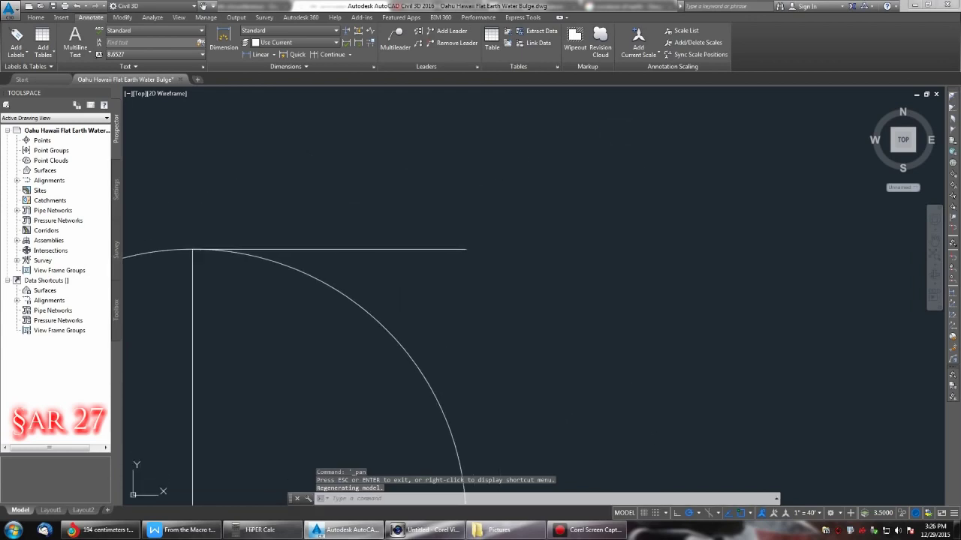
Step: Switch to the browser and review the Math Central page on the 8-inches-per-mile curvature and its Pythagorean solution
left_click(108, 530)
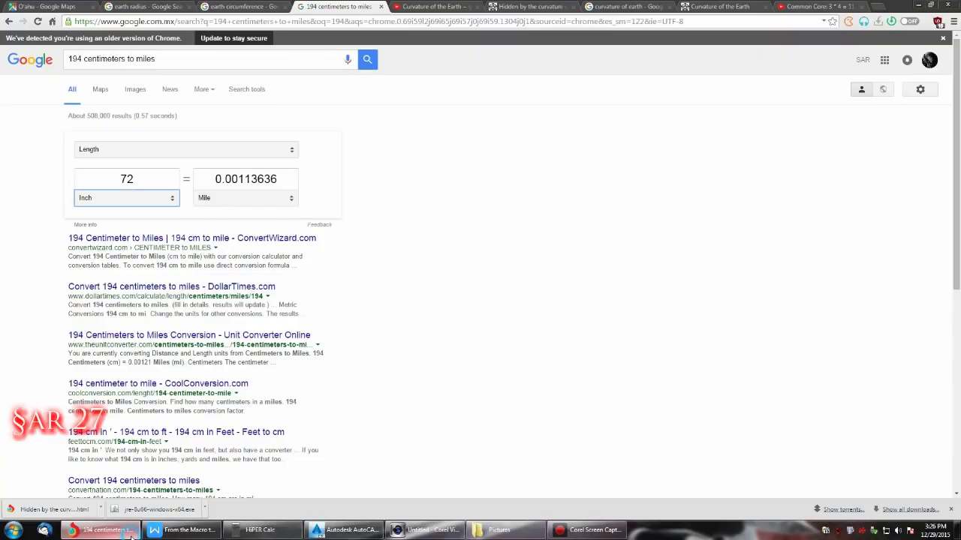
left_click(538, 9)
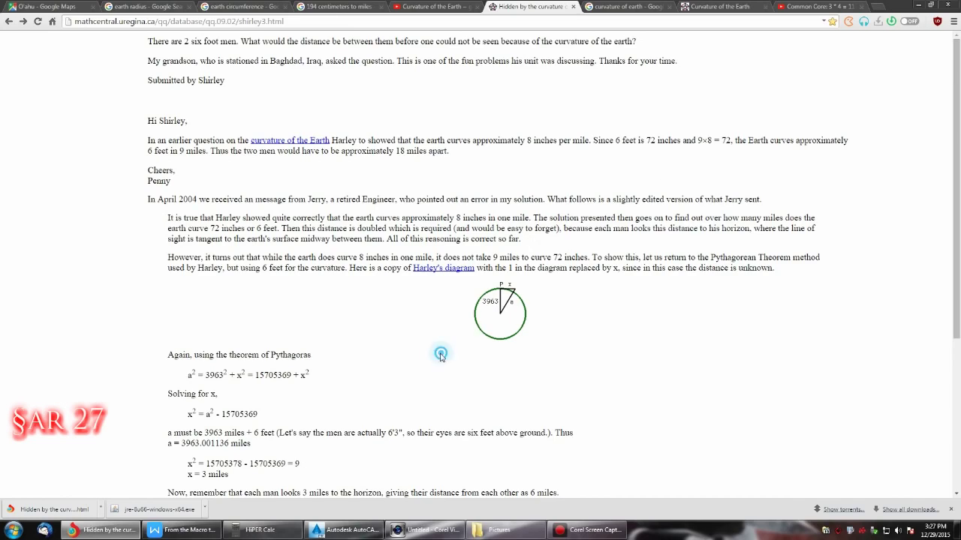
scroll(443, 352, "down", 2)
scroll(433, 300, "down", 1)
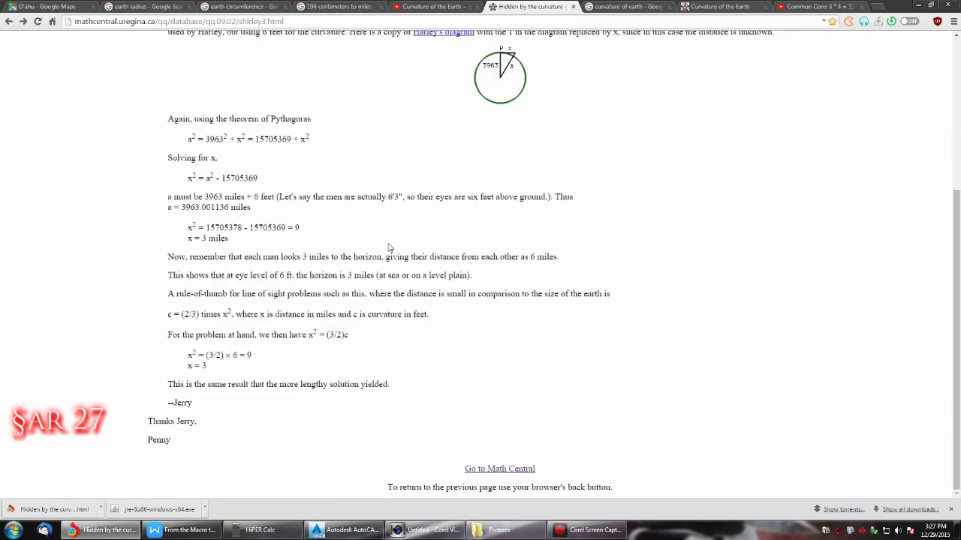
scroll(390, 247, "up", 1)
scroll(389, 248, "up", 2)
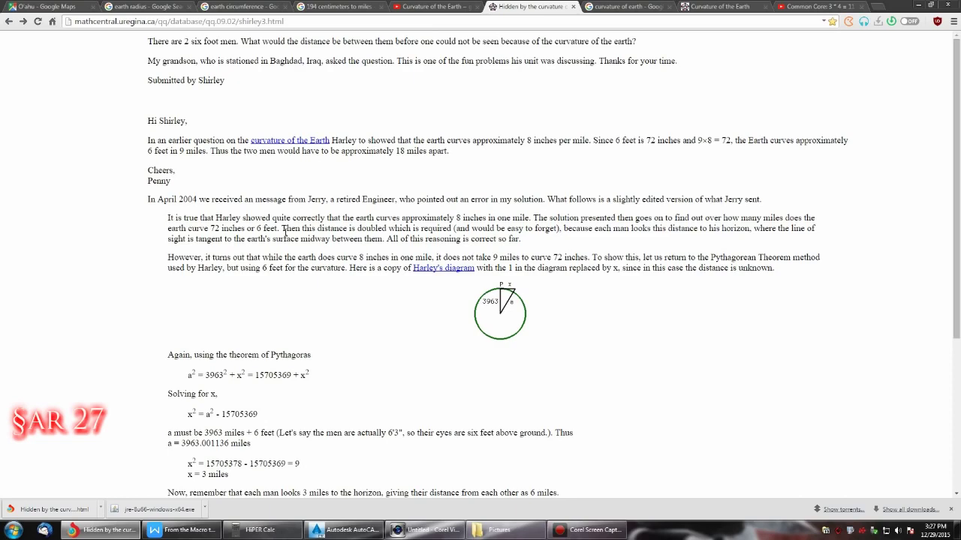
scroll(284, 231, "down", 3)
scroll(301, 231, "up", 3)
Step: Switch to HiPER Calc and convert 8 inches per mile over 3959 miles into miles, dividing the product by 12 and 5280
left_click(358, 533)
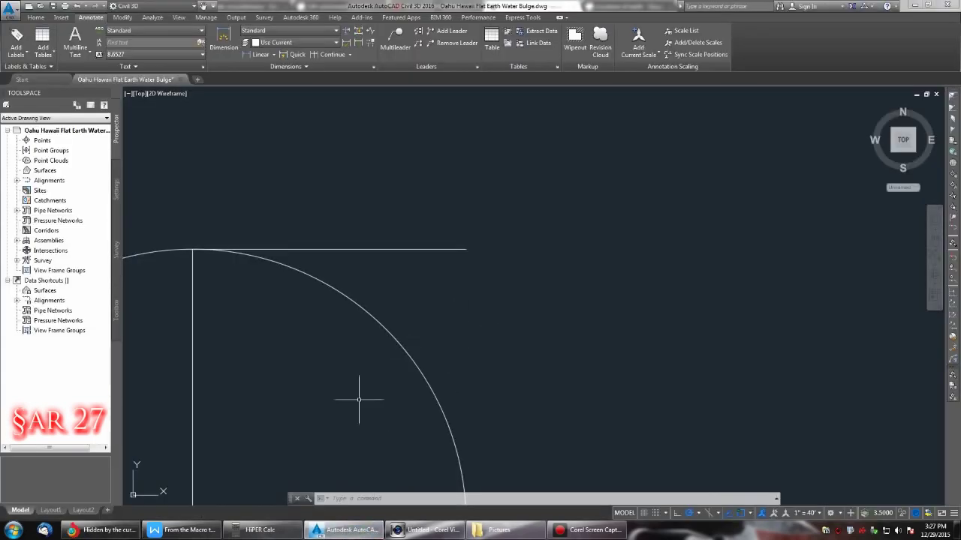
left_click(263, 530)
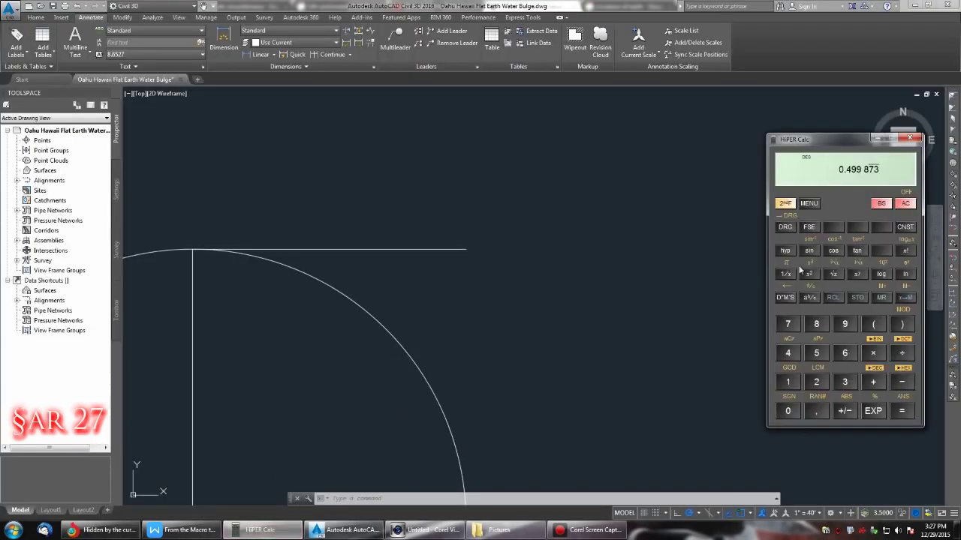
left_click(903, 204)
type("959.")
left_click(817, 325)
left_click(905, 411)
key("slash")
type("12.")
key("Return")
key("slash")
type("5 280.")
key("Return")
left_click(876, 138)
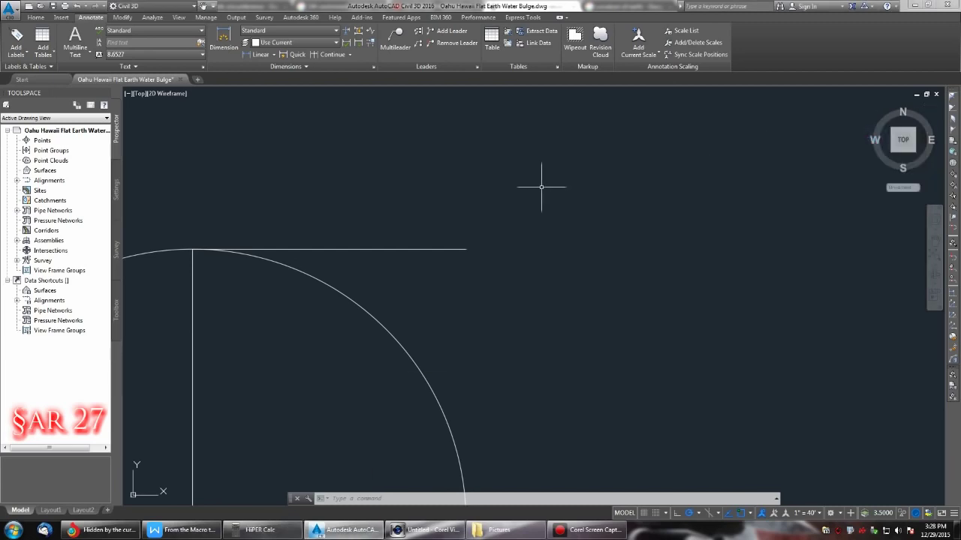
Step: Draw a vertical line .499873 units long downward from the free end of the 3959-unit tangent line
type("line")
key("Return")
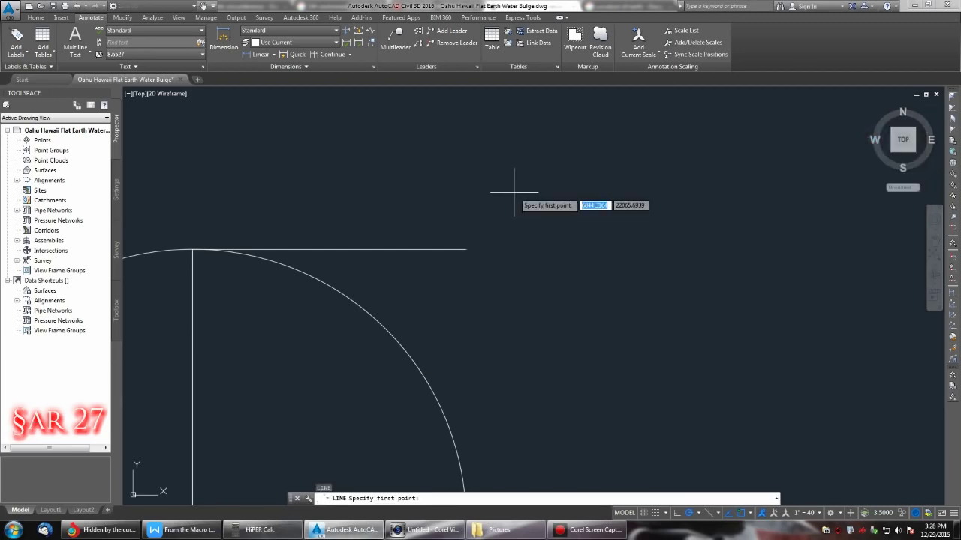
left_click(466, 249)
key("alt+Tab")
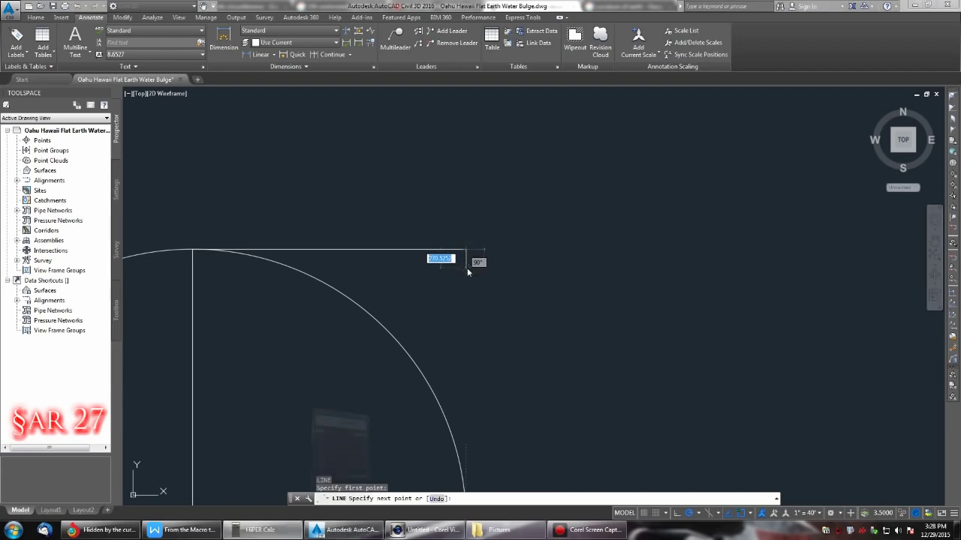
key("alt+Tab")
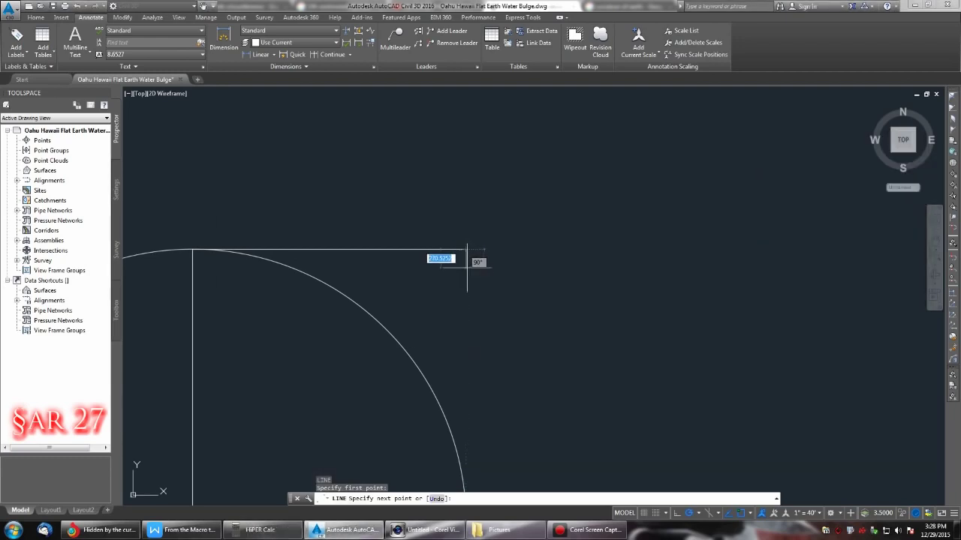
key("BackSpace")
type(".499873")
key("Return")
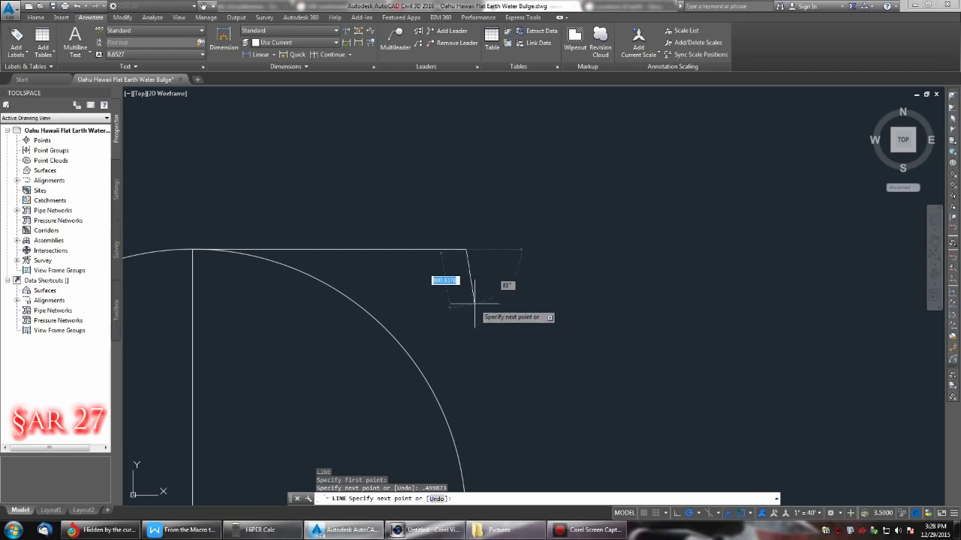
key("Escape")
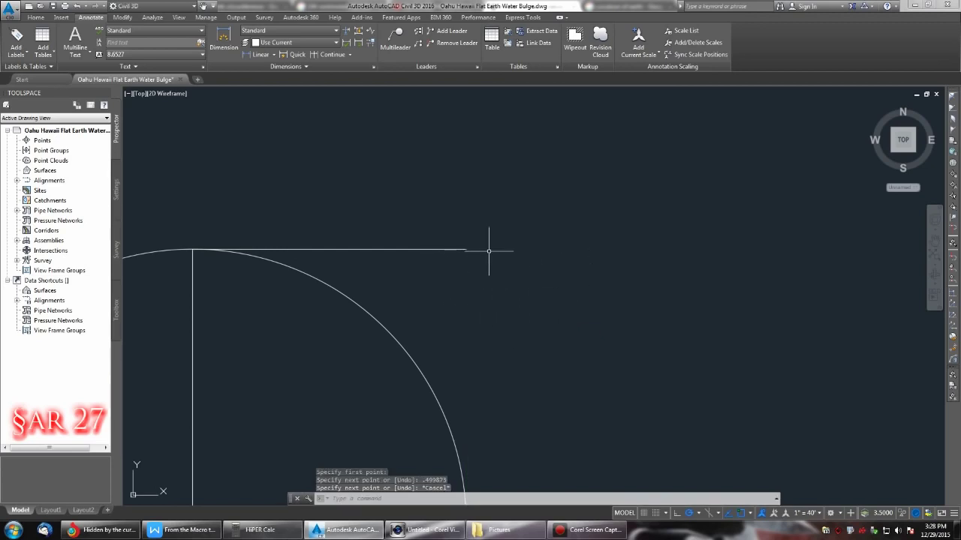
Step: Add a linear dimension to the short vertical line at the tangent's free end, measuring between its two endpoints
key("ctrl+z")
key("ctrl+z")
key("ctrl+z")
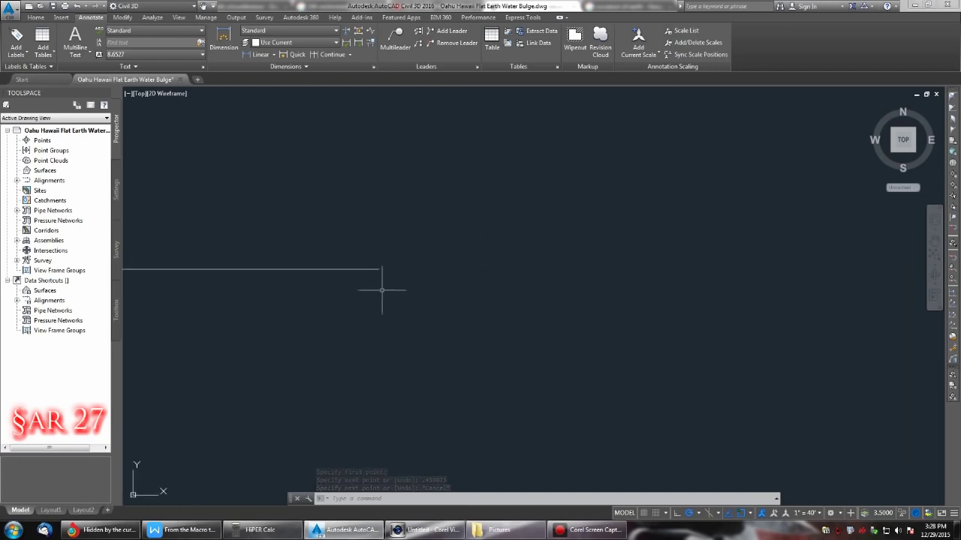
key("ctrl+z")
key("ctrl+z")
key("ctrl+z")
key("ctrl+z")
key("ctrl+z")
key("ctrl+z")
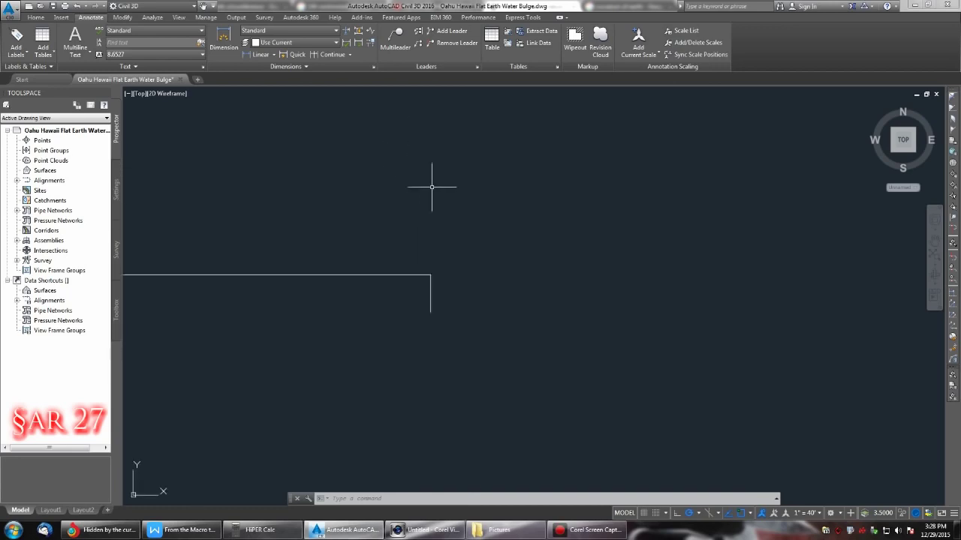
left_click(204, 6)
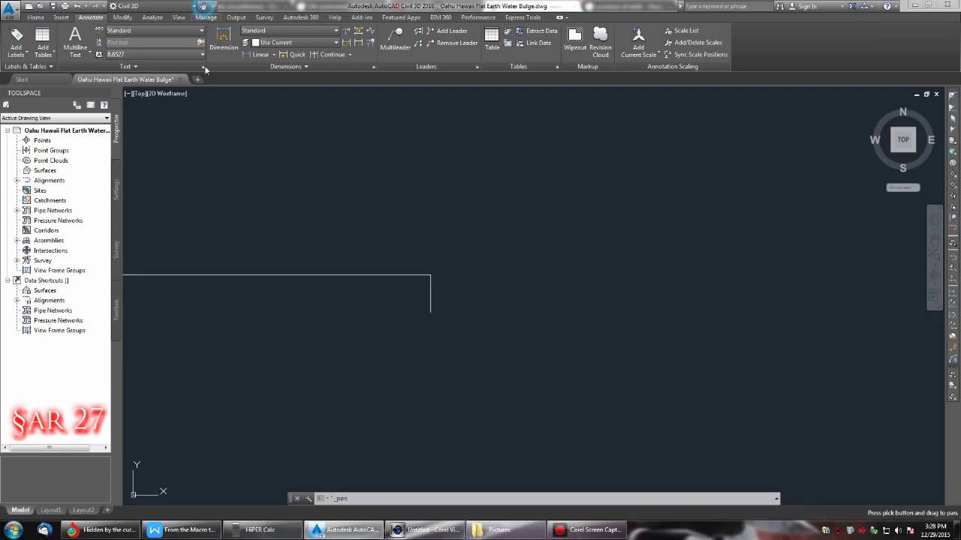
left_click_drag(287, 138, 284, 221)
scroll(346, 220, "down", 4)
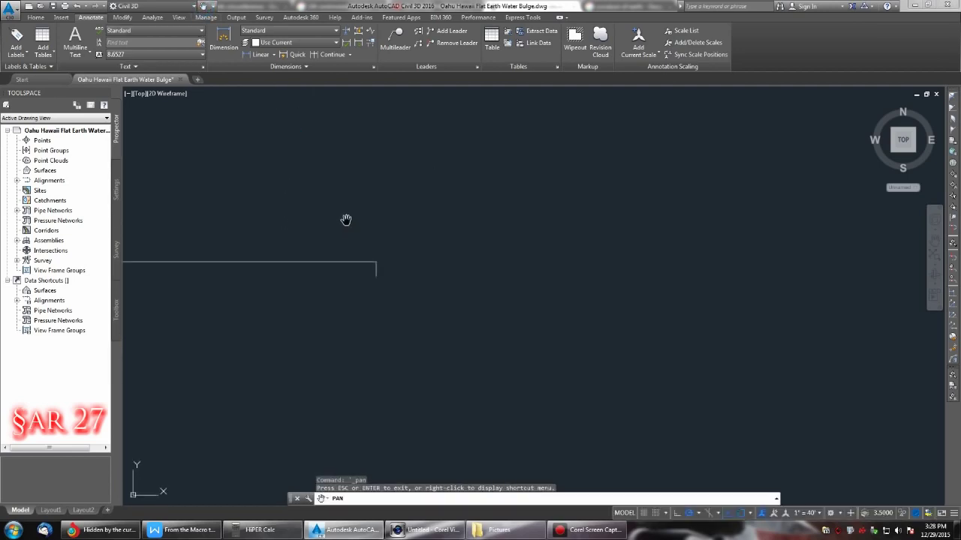
key("Escape")
type("DIMLIN")
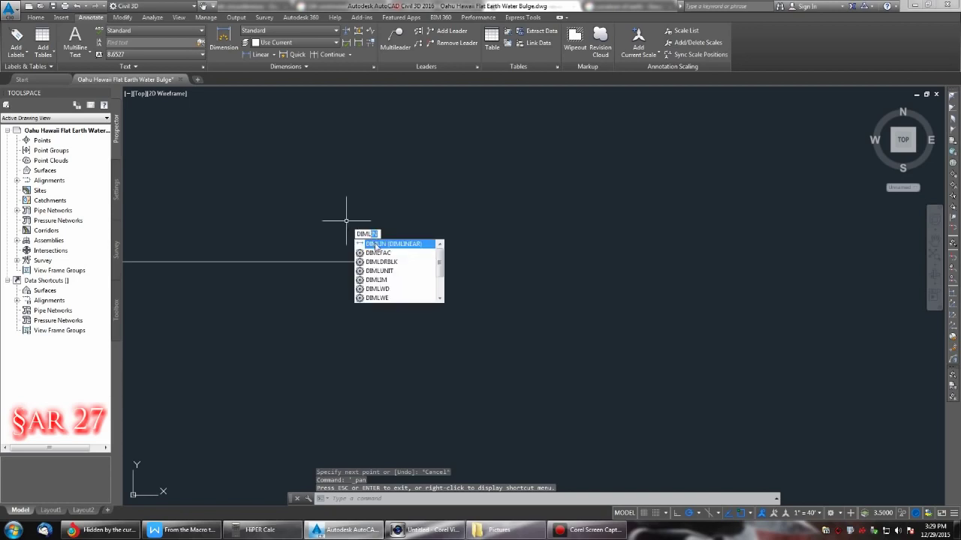
key("Return")
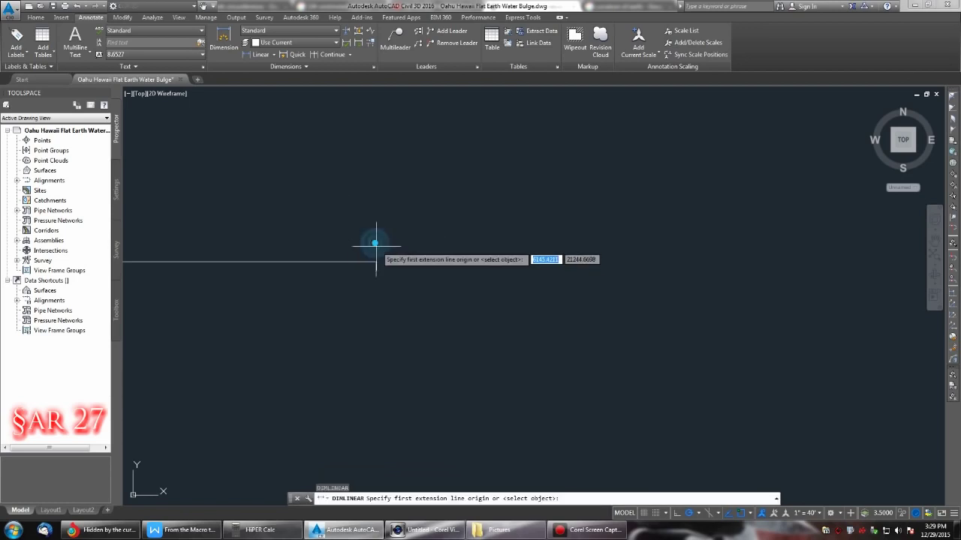
left_click(376, 262)
left_click(376, 274)
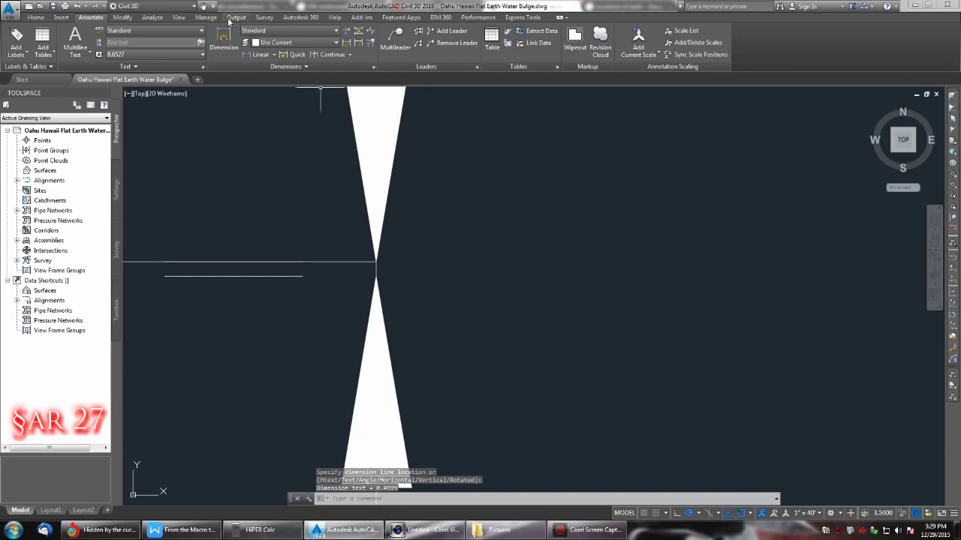
Step: Read the dimension placed on the short vertical line at the tangent's free end
left_click(205, 7)
scroll(285, 155, "down", 5)
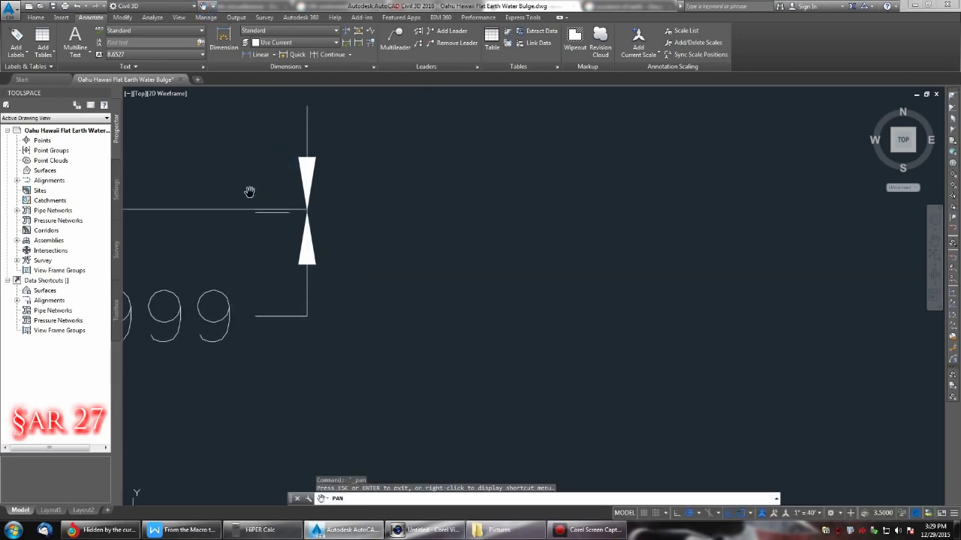
left_click_drag(251, 190, 435, 187)
left_click_drag(566, 206, 607, 195)
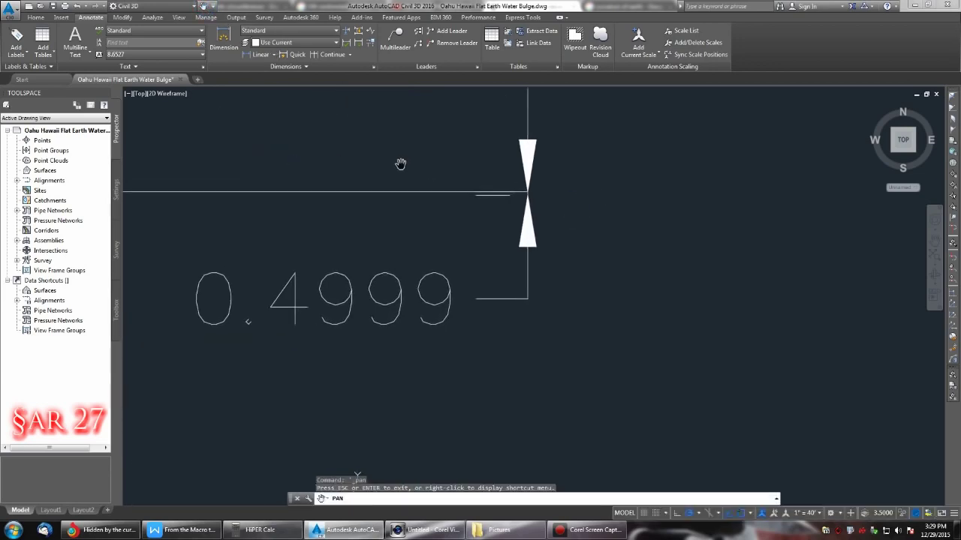
scroll(400, 163, "up", 2)
mouse_move(400, 163)
left_mouse_down()
mouse_move(436, 133)
mouse_move(483, 128)
left_mouse_up()
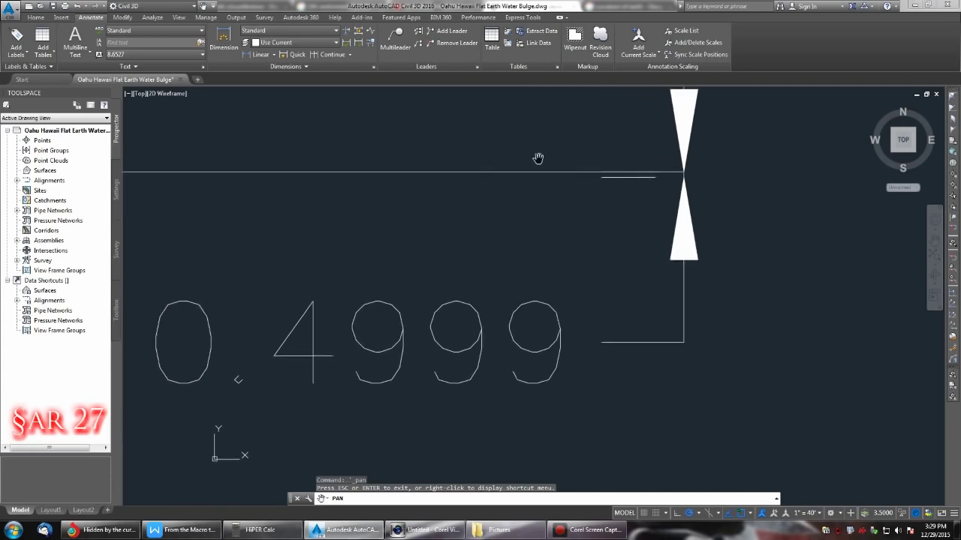
Step: Compare the dimensioned short drop with the gap between the tangent line's free end and the circle
scroll(403, 232, "down", 4)
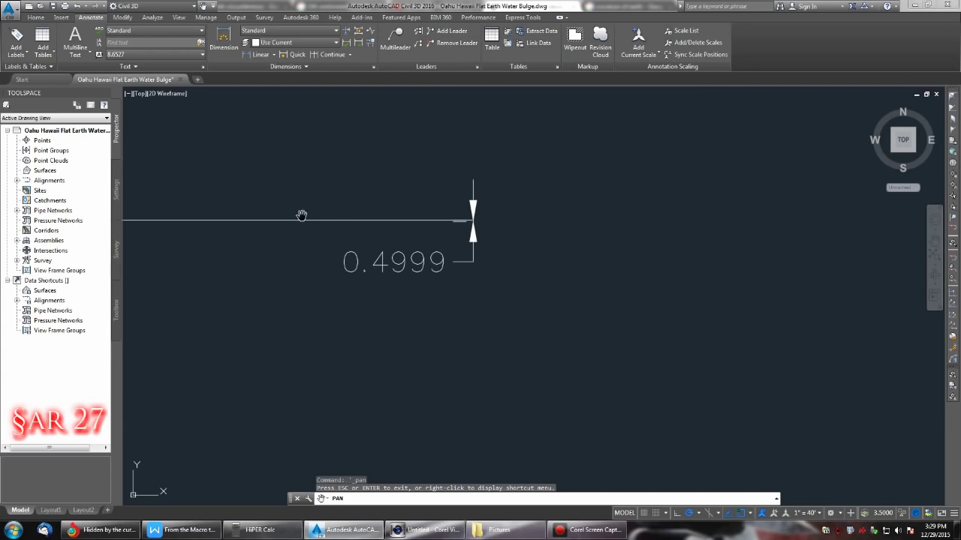
left_click_drag(285, 187, 388, 223)
scroll(313, 218, "down", 4)
left_click_drag(247, 188, 551, 188)
scroll(293, 190, "down", 3)
left_click_drag(369, 186, 384, 201)
scroll(300, 192, "down", 2)
left_click_drag(249, 172, 428, 194)
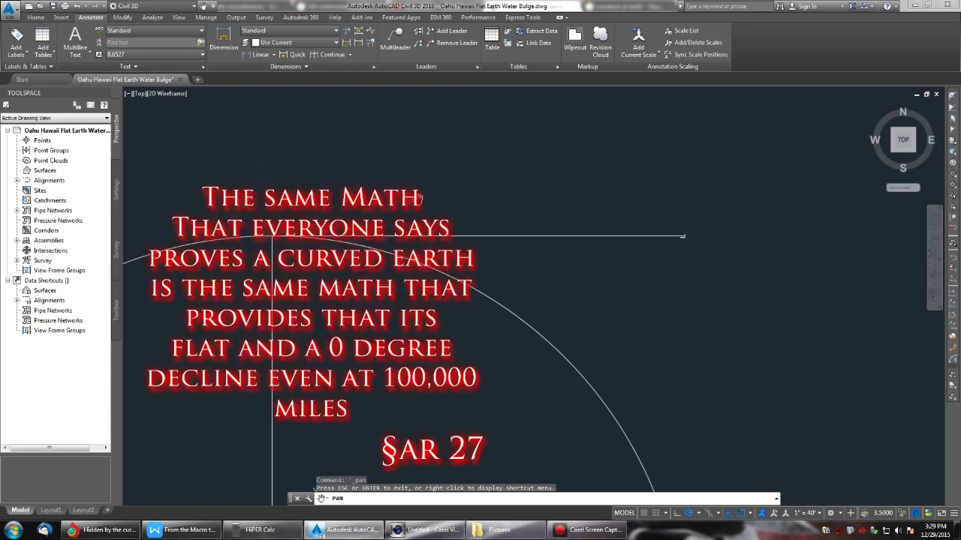
Step: Switch to the browser and read the Math Central answer about two six-foot men hidden by the Earth's curvature
left_click_drag(256, 179, 414, 203)
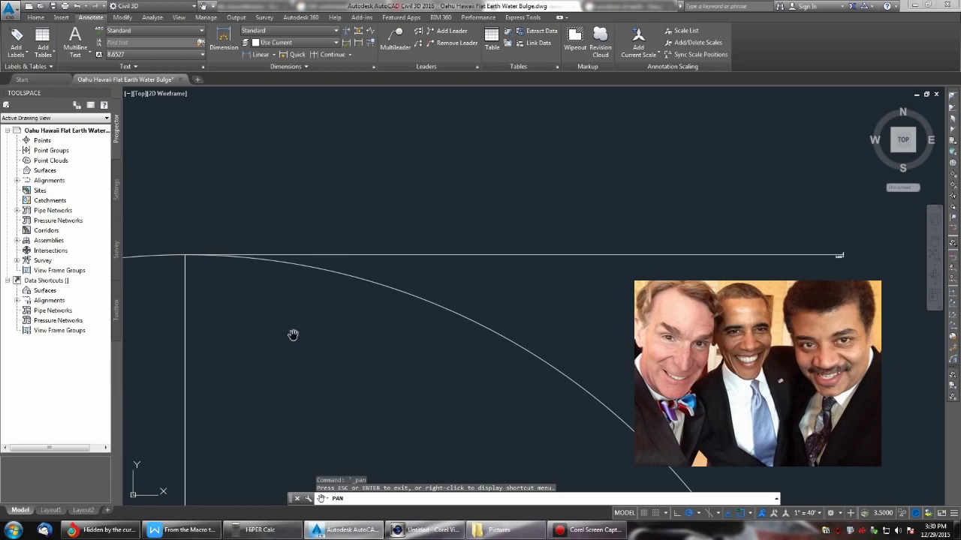
left_click(109, 530)
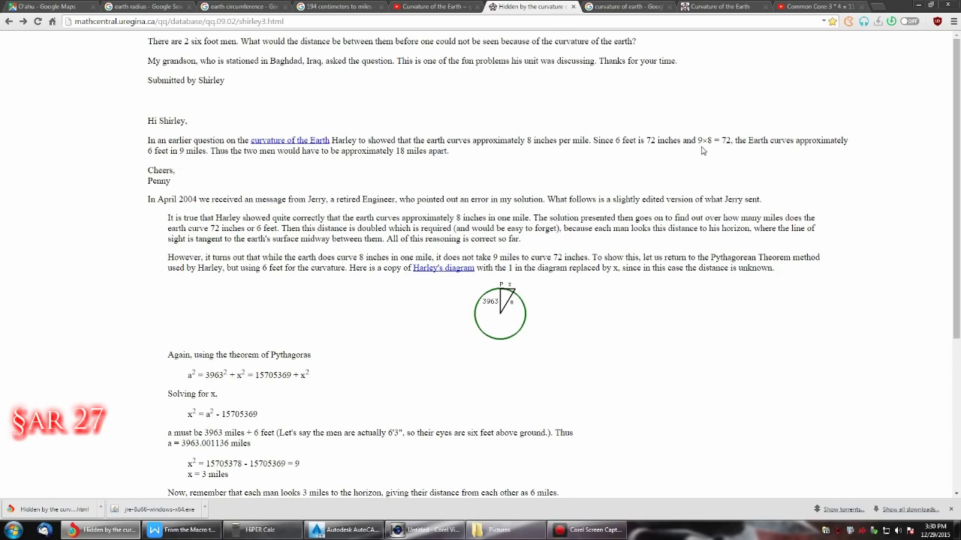
scroll(668, 203, "down", 3)
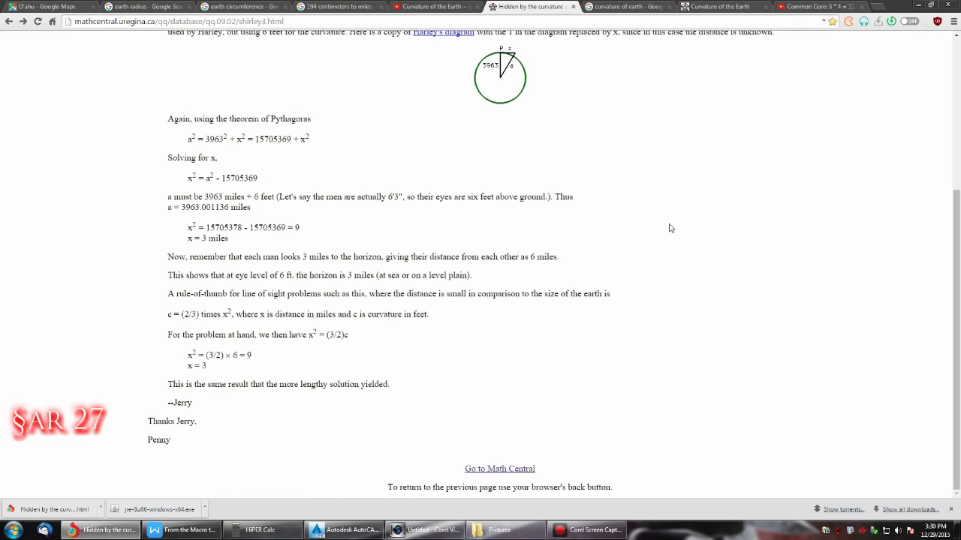
scroll(671, 228, "up", 3)
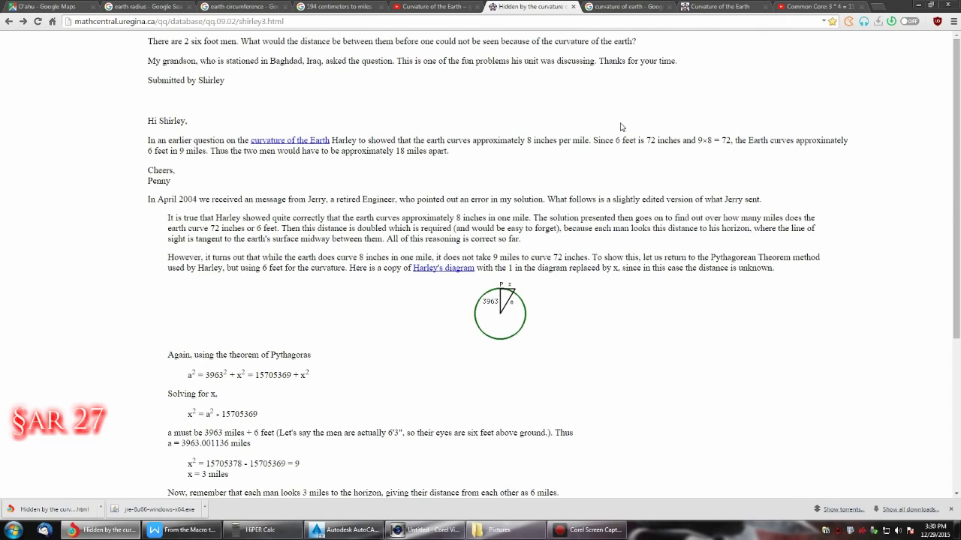
Step: Review the "google disinfo, not 8 " per mile" video page and the Google results for curvature of earth
left_click(437, 9)
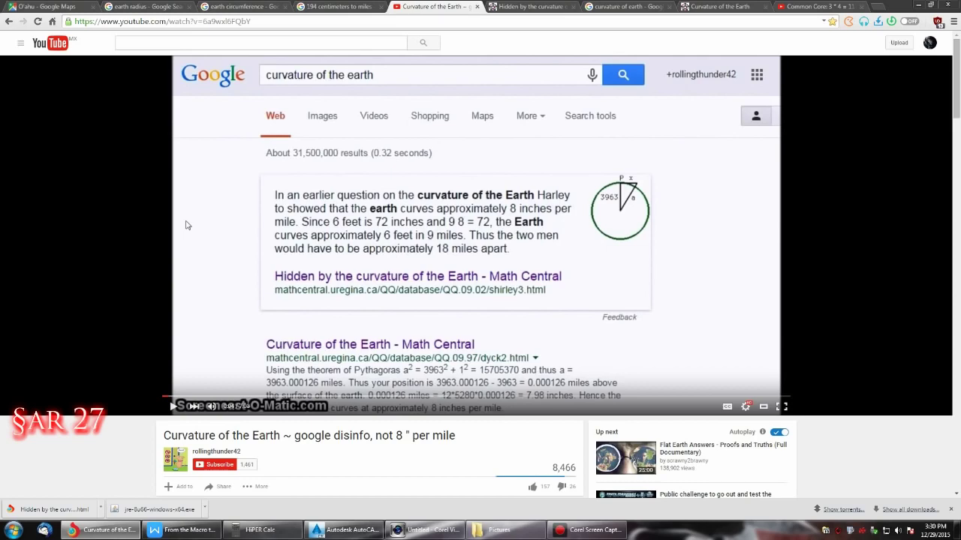
left_click(616, 9)
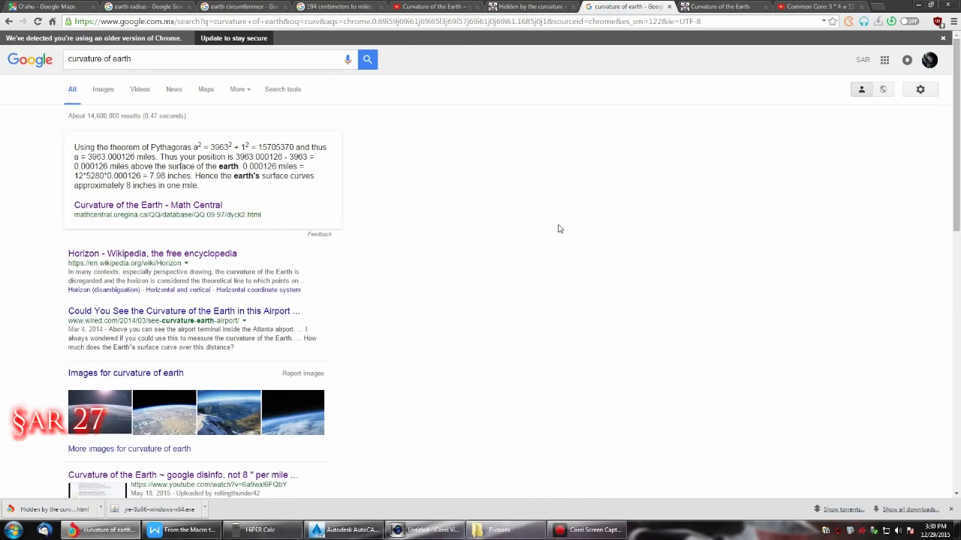
left_click_drag(194, 60, 53, 76)
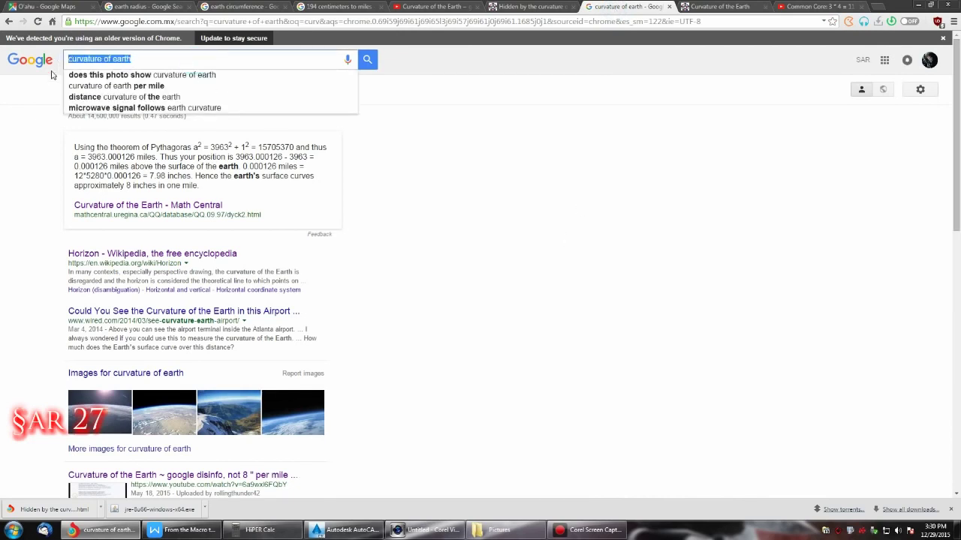
left_click(53, 76)
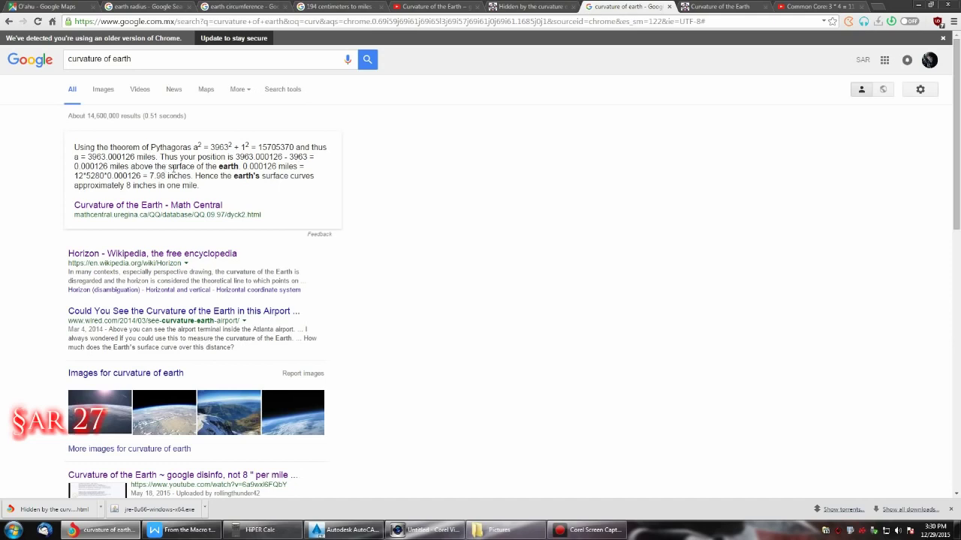
Step: Compare the radius used in Math Central's curvature-per-mile answer with Google's earth radius result
left_click(716, 6)
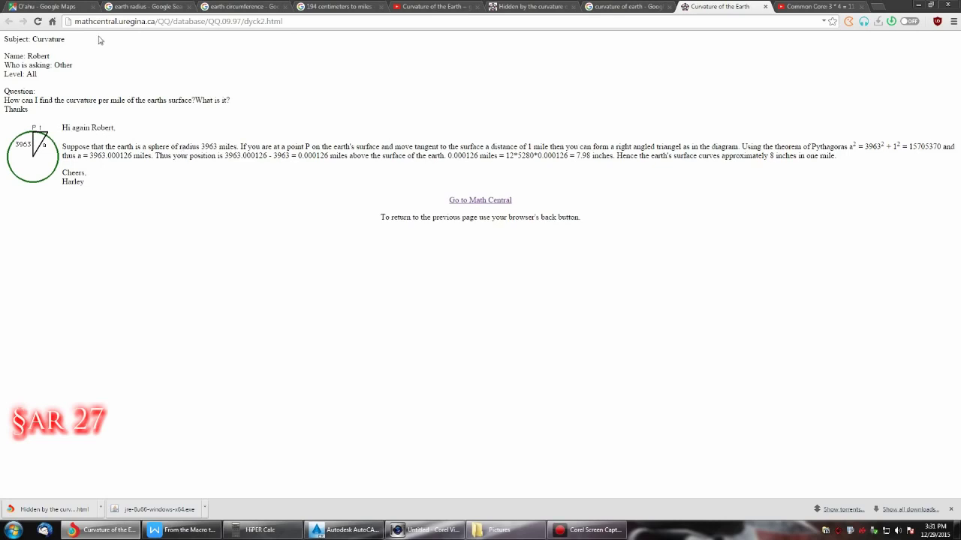
left_click(149, 6)
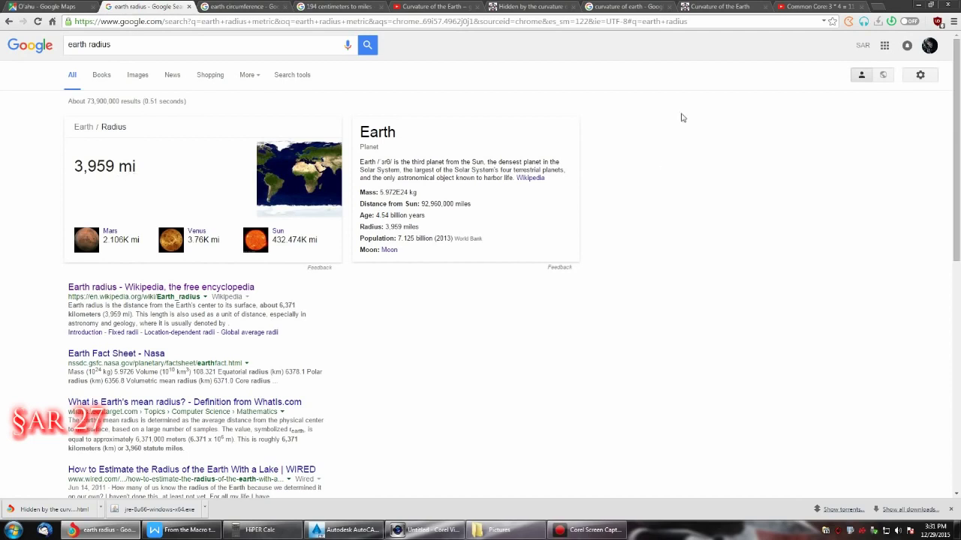
left_click(715, 8)
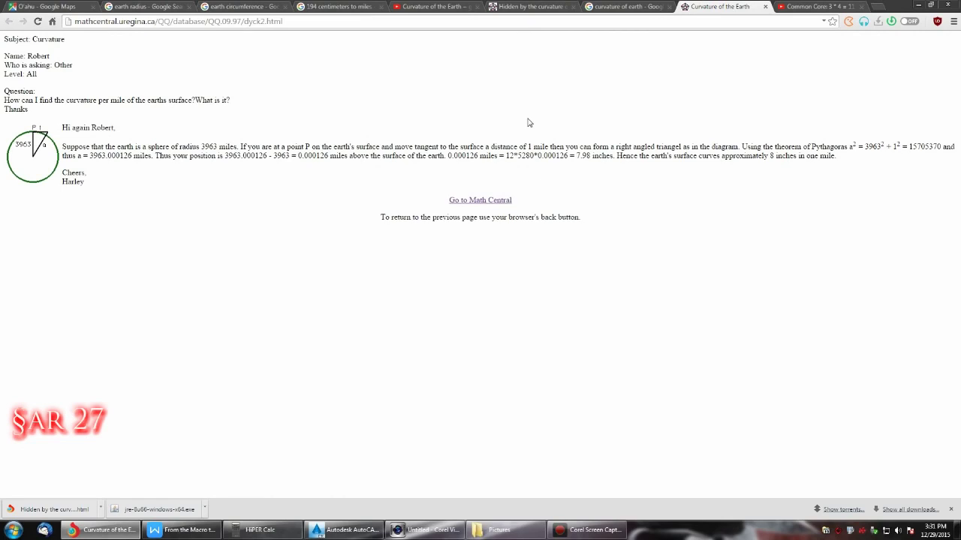
Step: Open the Math Central home page by shortening the page address to mathcentral.uregina.ca
left_click(172, 22)
left_click(235, 117)
left_click_drag(156, 22, 303, 22)
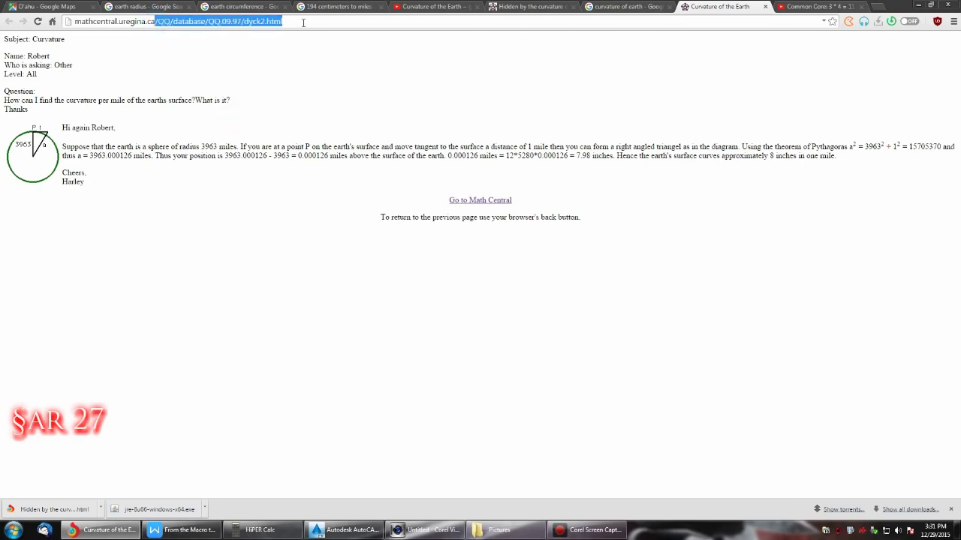
key("BackSpace")
key("Return")
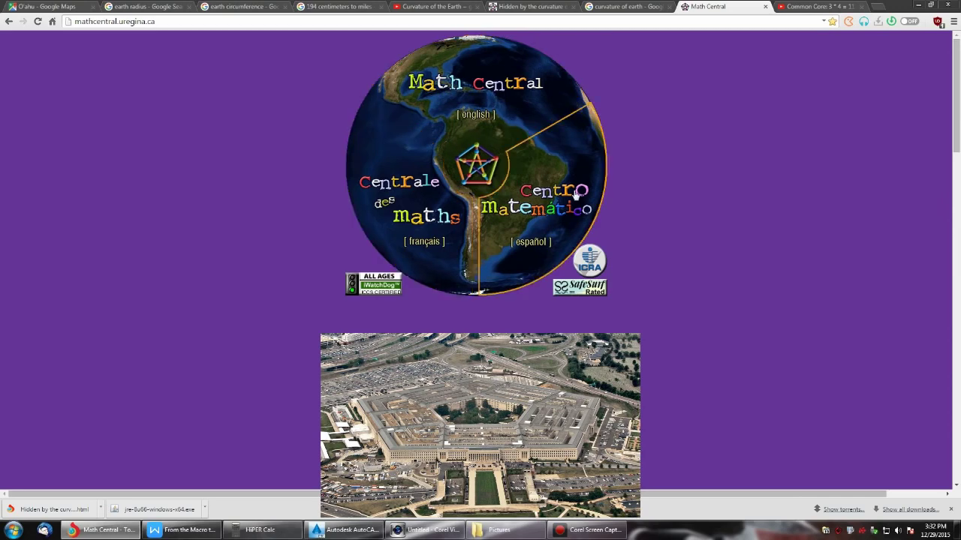
Step: Revisit the curvature search results and the Math Central answer, and play the "Common Core: 3 * 4 = 11 is okay" video
left_click(635, 9)
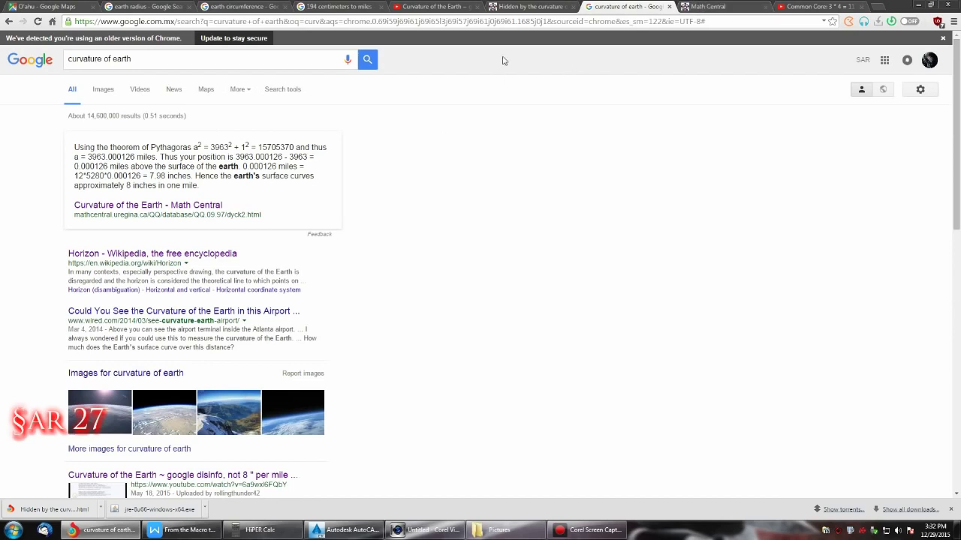
left_click(526, 7)
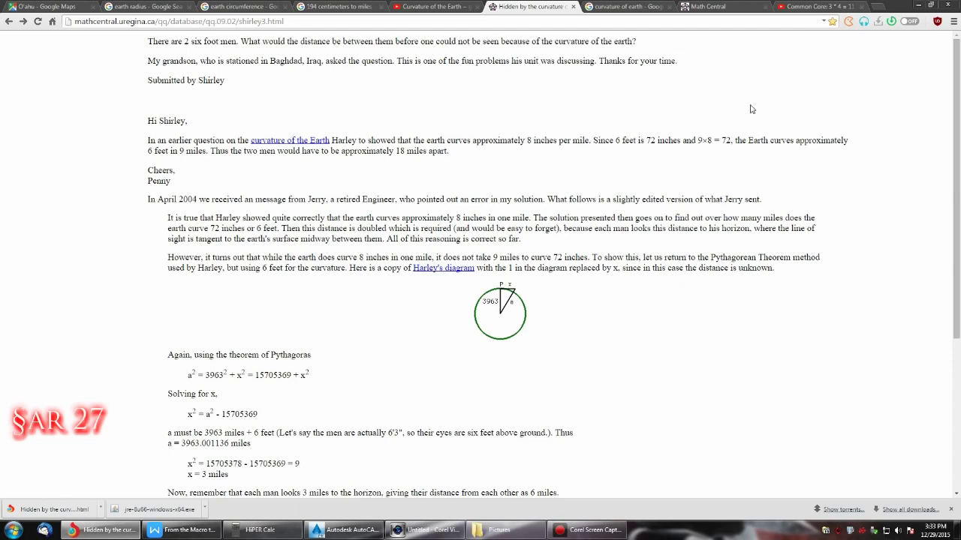
left_click(802, 9)
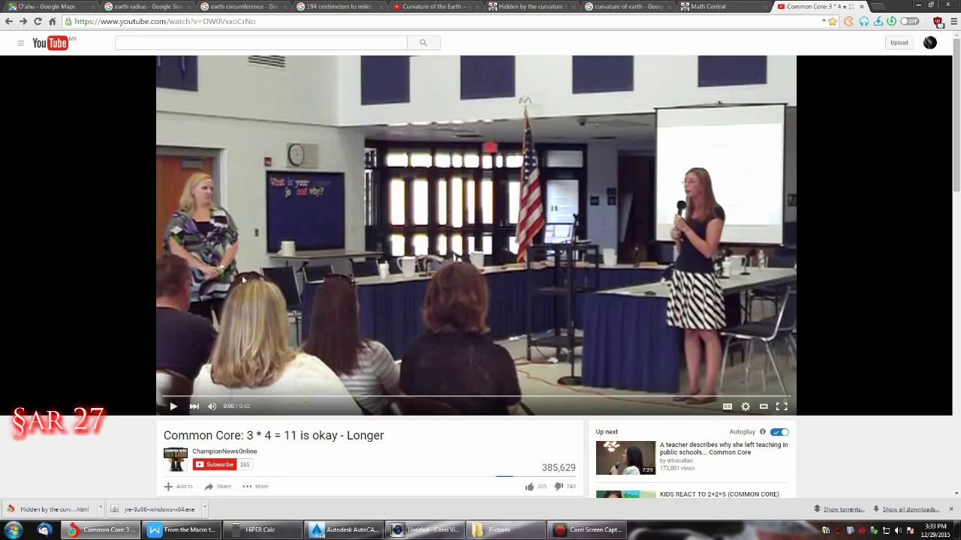
left_click(173, 406)
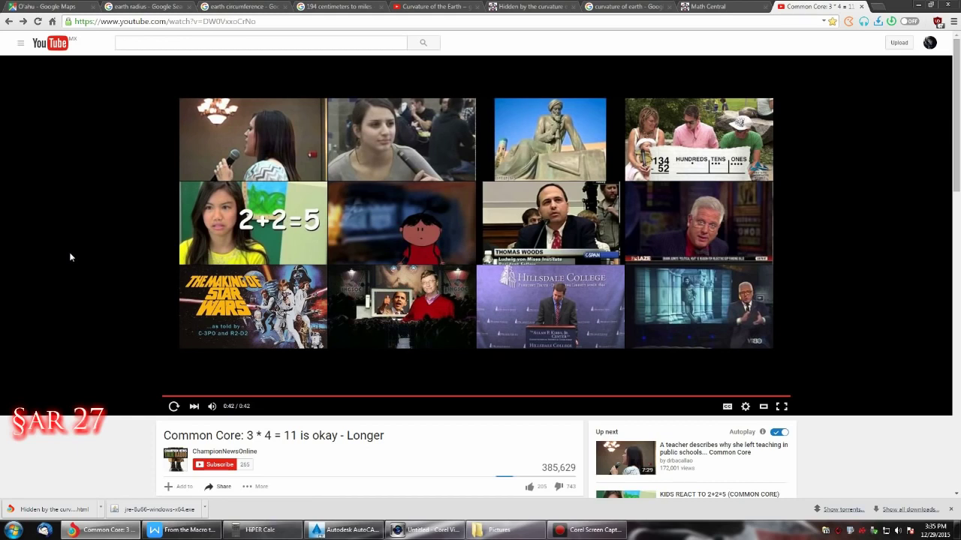
scroll(550, 266, "down", 1)
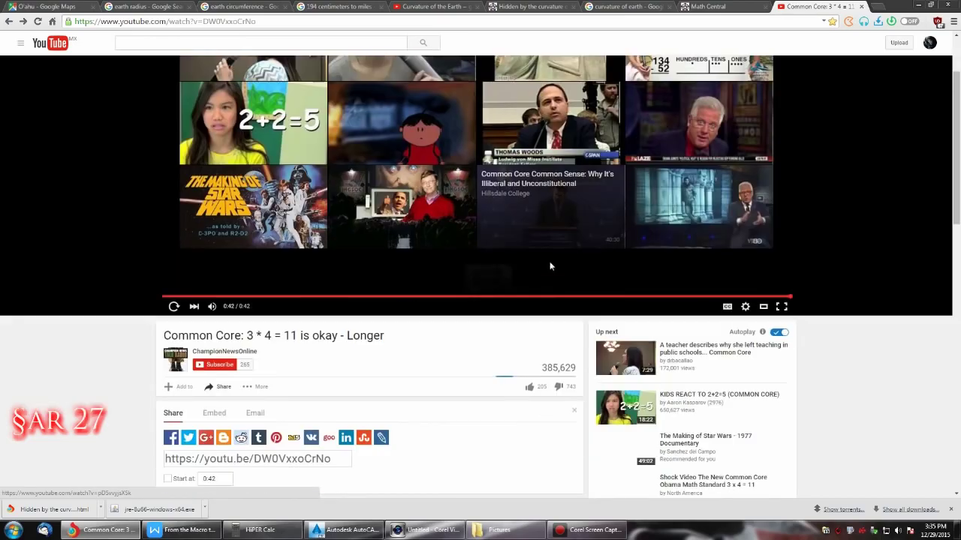
Step: Switch to AutoCAD Civil 3D and start a line in the empty space above the white circle and its tangent line
left_click(347, 530)
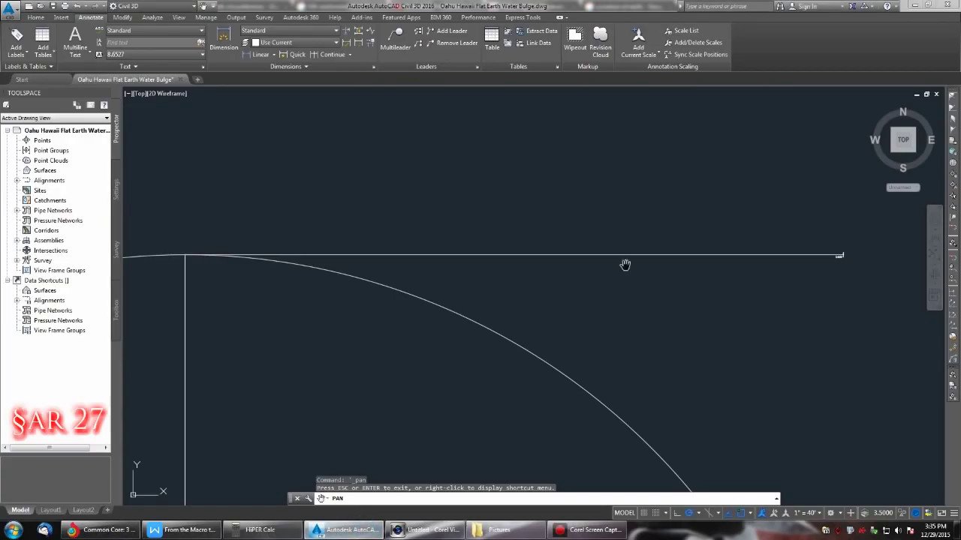
mouse_move(701, 278)
left_mouse_down()
mouse_move(510, 281)
mouse_move(601, 269)
left_mouse_up()
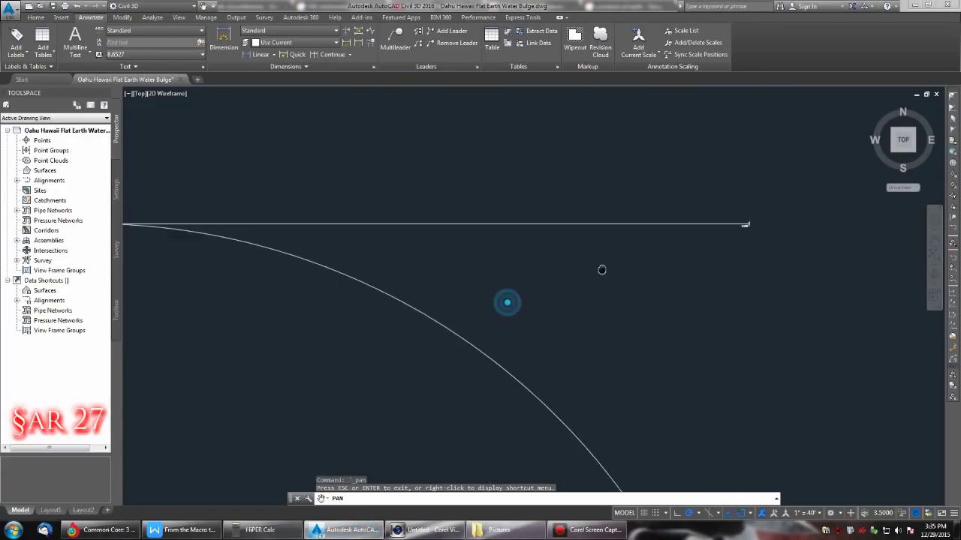
left_click_drag(478, 250, 505, 326)
scroll(372, 210, "down", 3)
left_click_drag(373, 170, 371, 231)
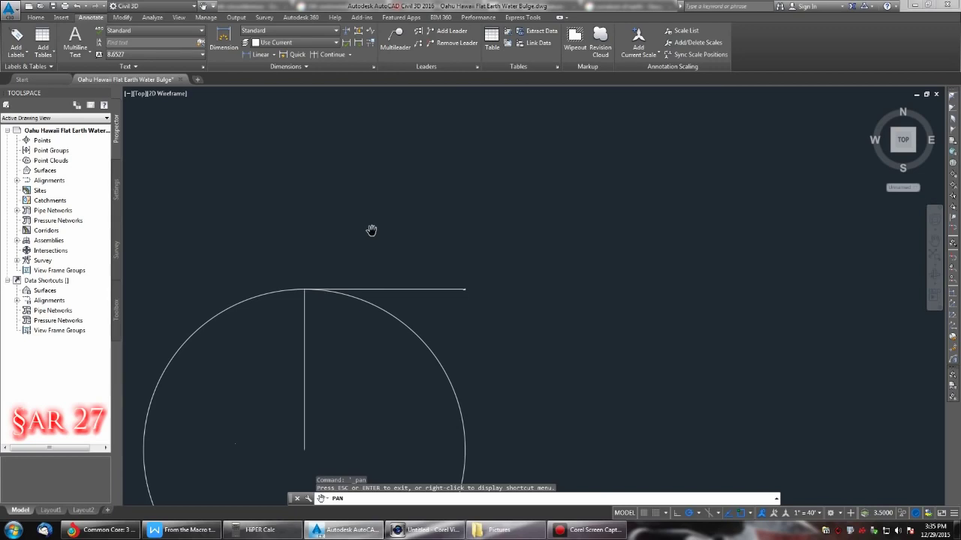
key("Escape")
type("l")
key("Return")
left_click(292, 180)
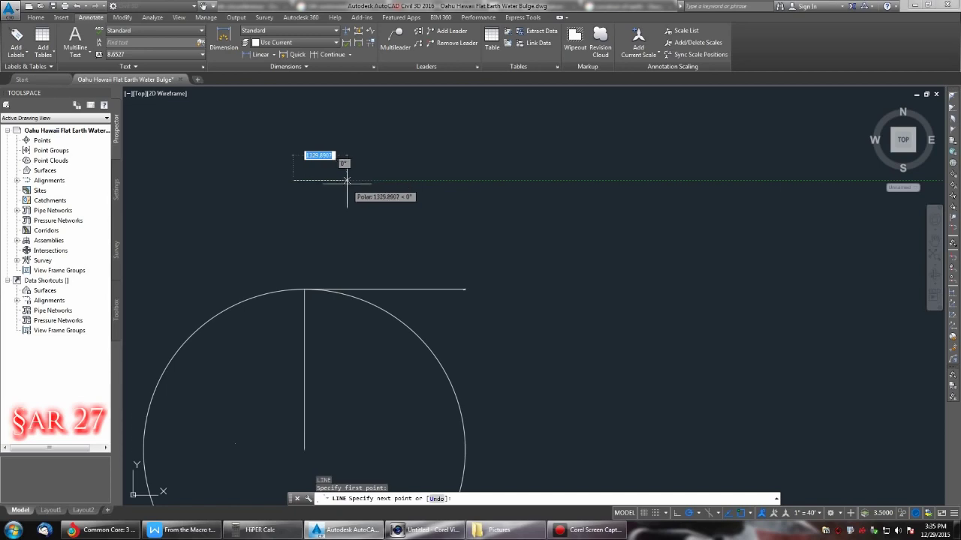
Step: Look up the Earth's circumference in the browser and finish the line horizontally to the right with a length of 24901 units
key("alt+Tab")
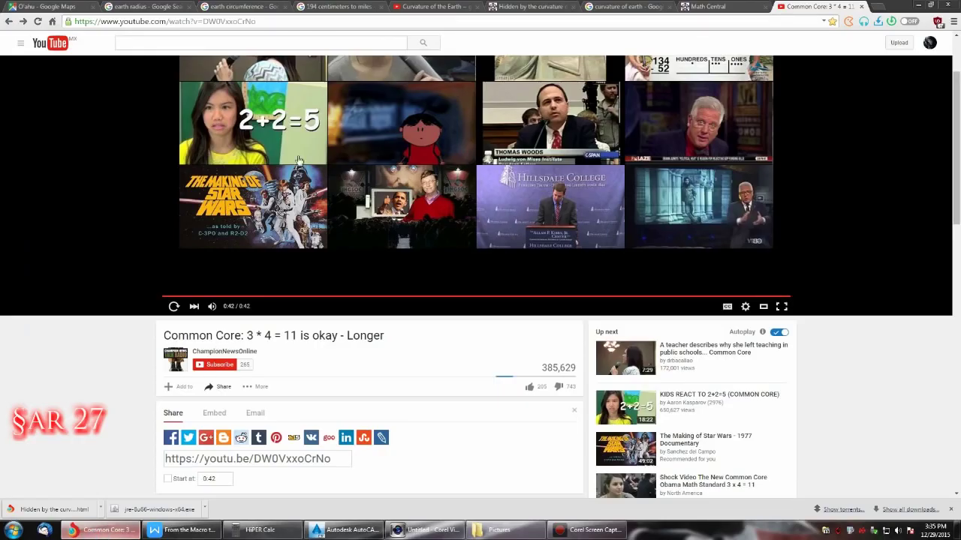
left_click(249, 7)
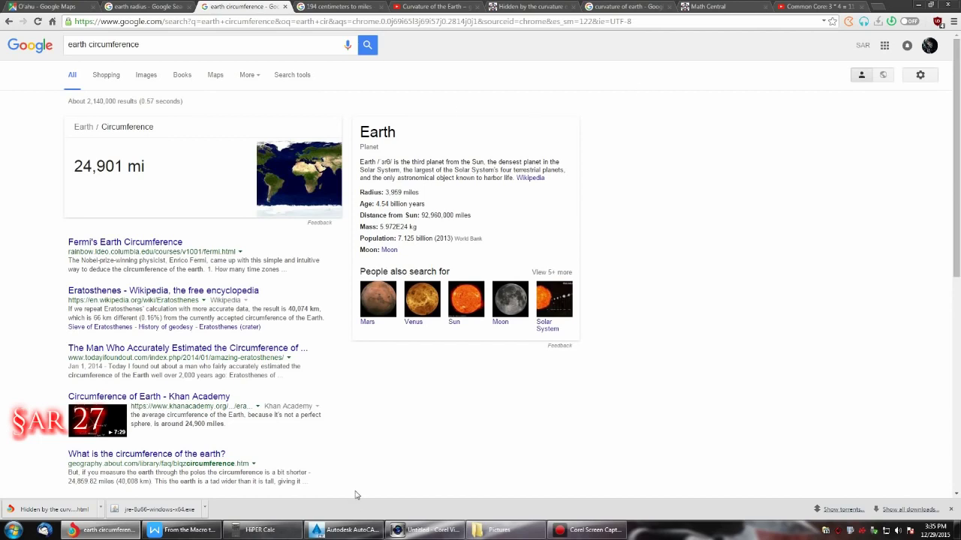
left_click(355, 531)
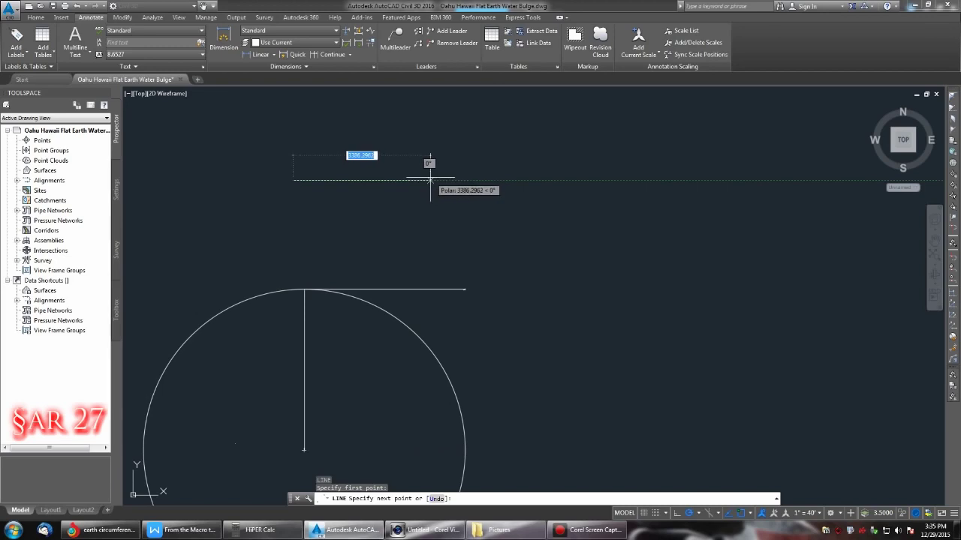
type("24901")
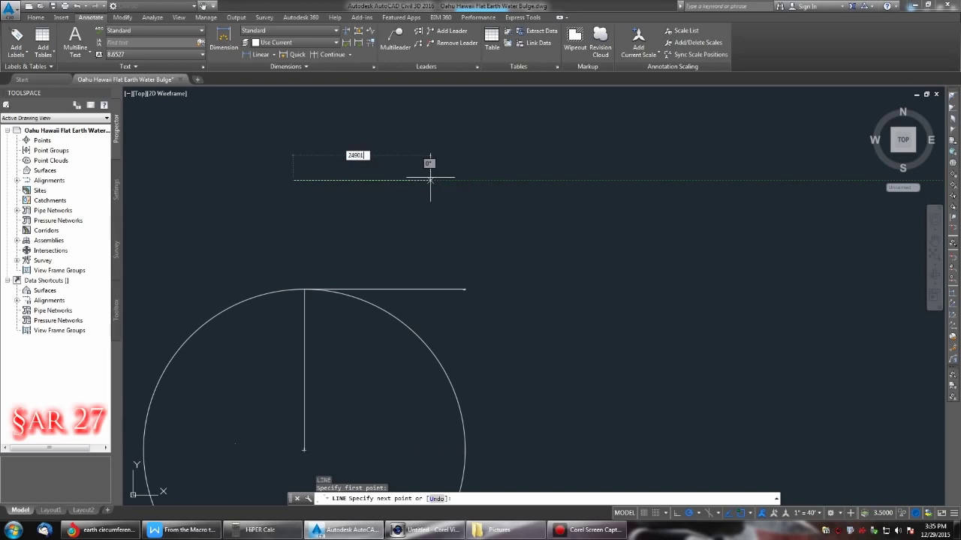
key("Return")
scroll(638, 215, "down", 3)
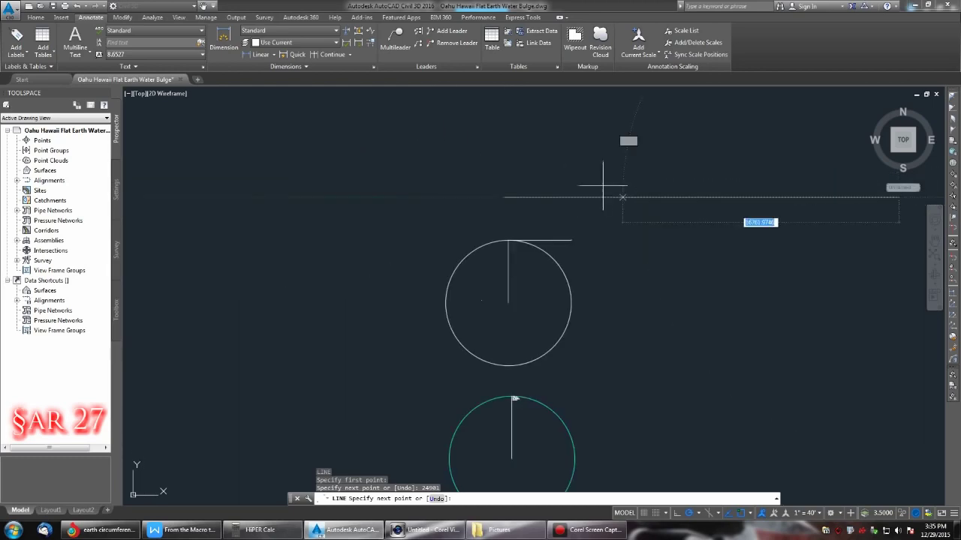
left_click(202, 6)
mouse_move(691, 196)
left_mouse_down()
mouse_move(570, 202)
mouse_move(521, 220)
left_mouse_up()
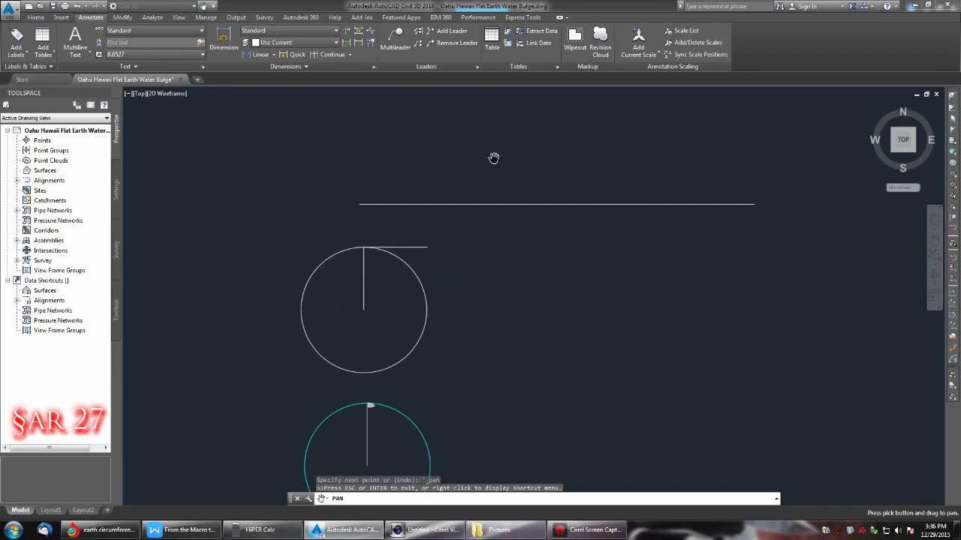
key("Escape")
key("Escape")
Step: Add a linear dimension above the long horizontal line, measuring between its two endpoints
type("dli")
key("Return")
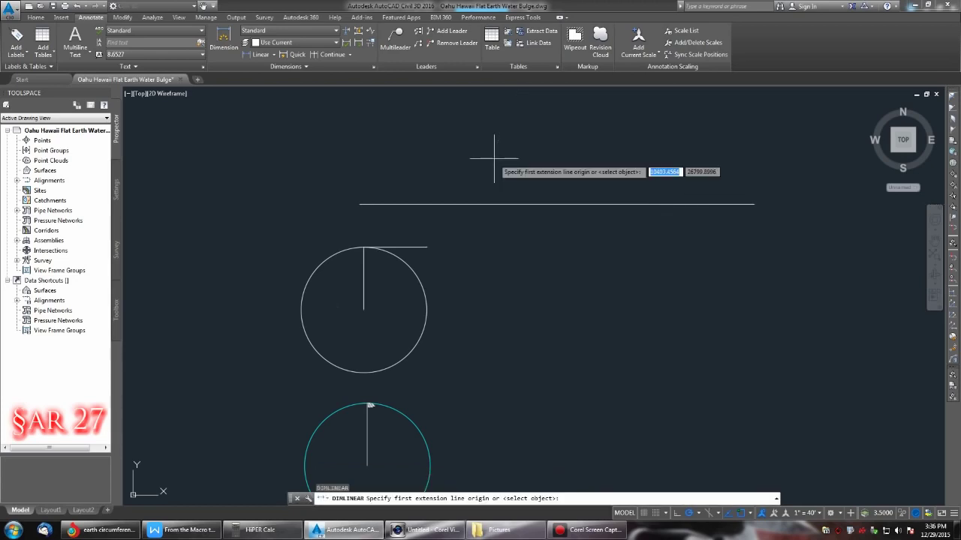
left_click(359, 204)
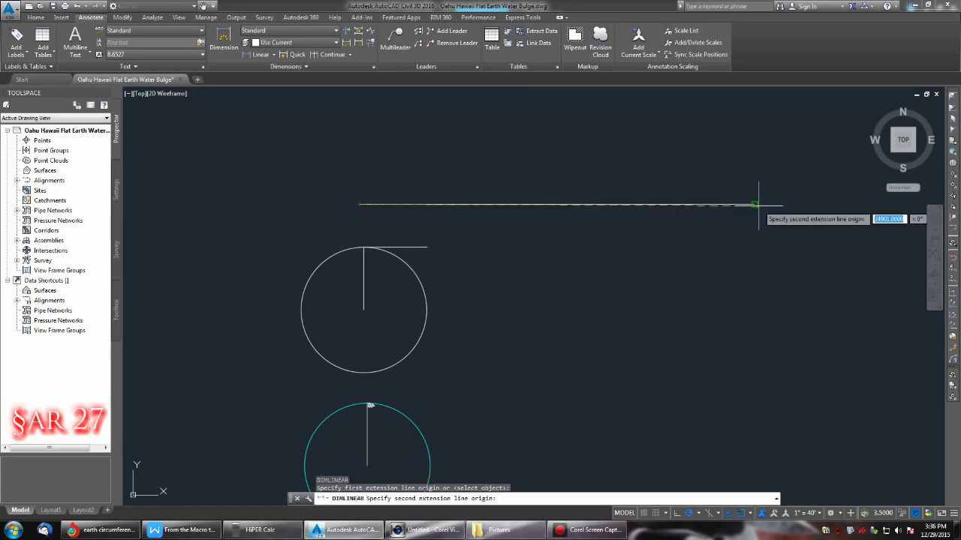
left_click(755, 205)
left_click(727, 172)
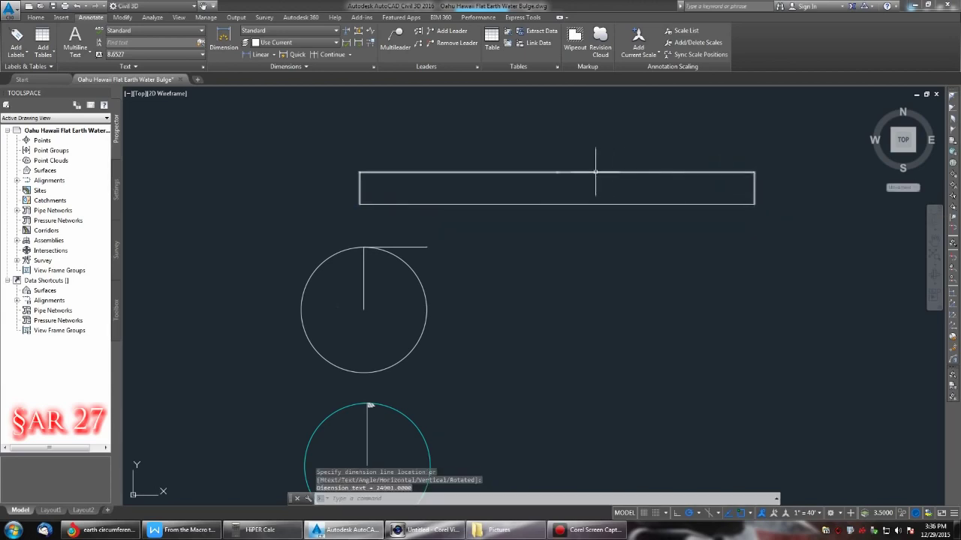
Step: Read the dimension text on the long horizontal line and view the line together with the circles below
key("Escape")
scroll(561, 167, "up", 8)
scroll(536, 172, "up", 6)
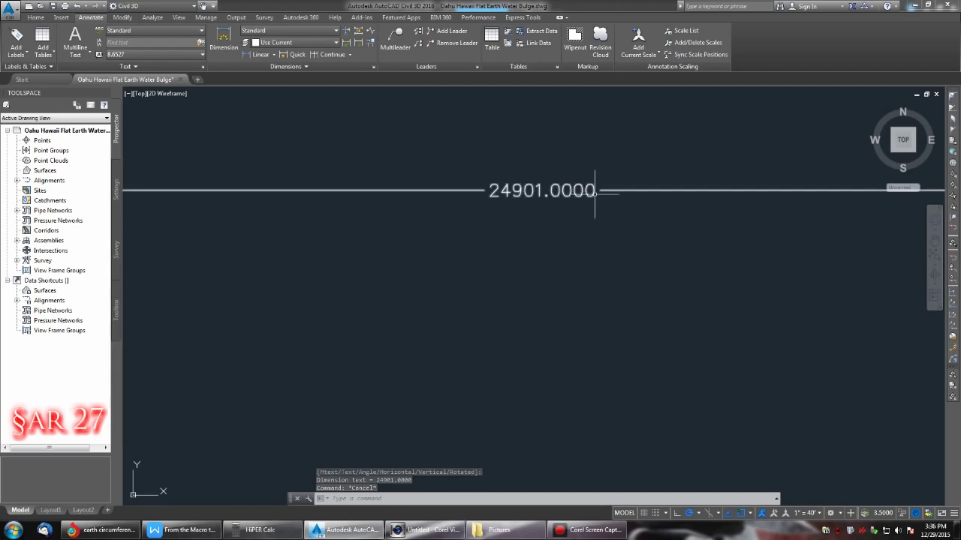
scroll(596, 193, "up", 3)
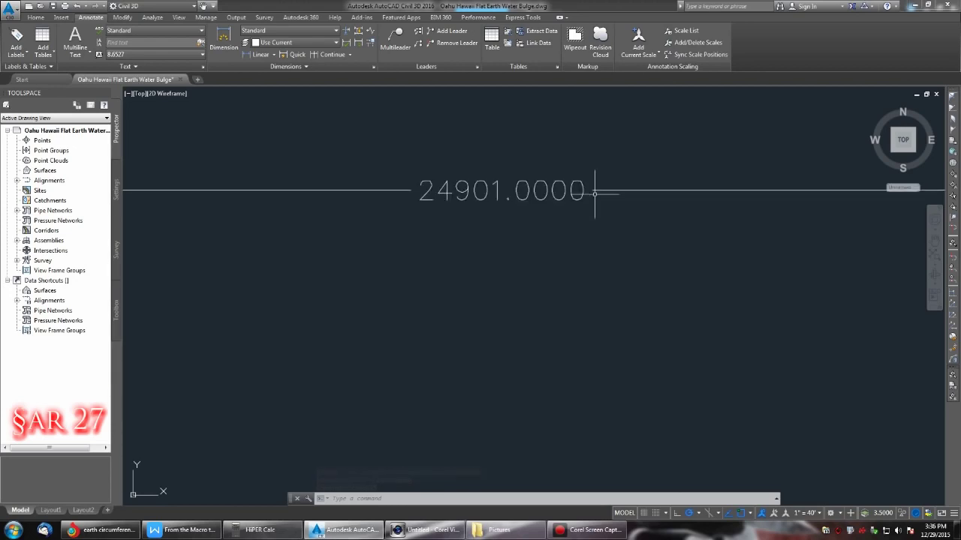
scroll(594, 193, "down", 8)
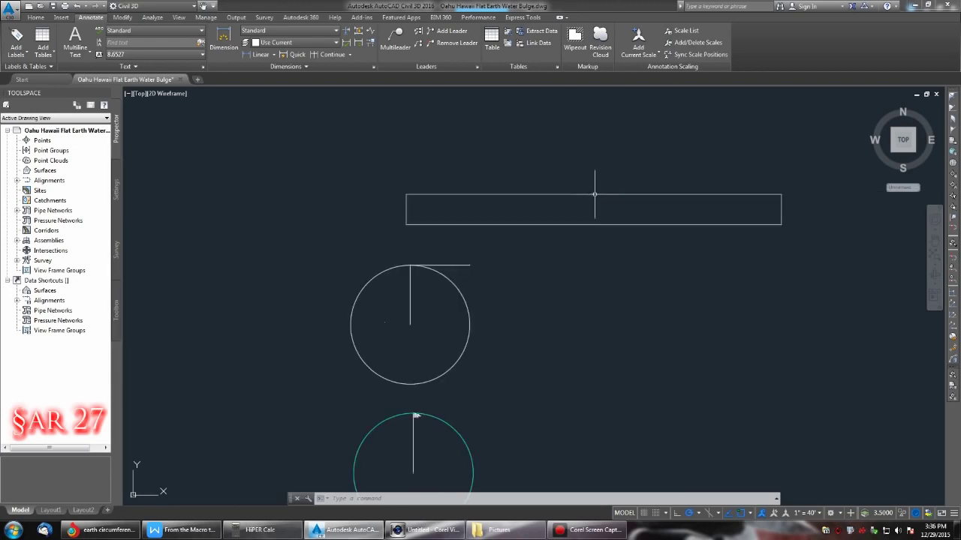
left_click(204, 5)
left_click_drag(659, 132, 467, 137)
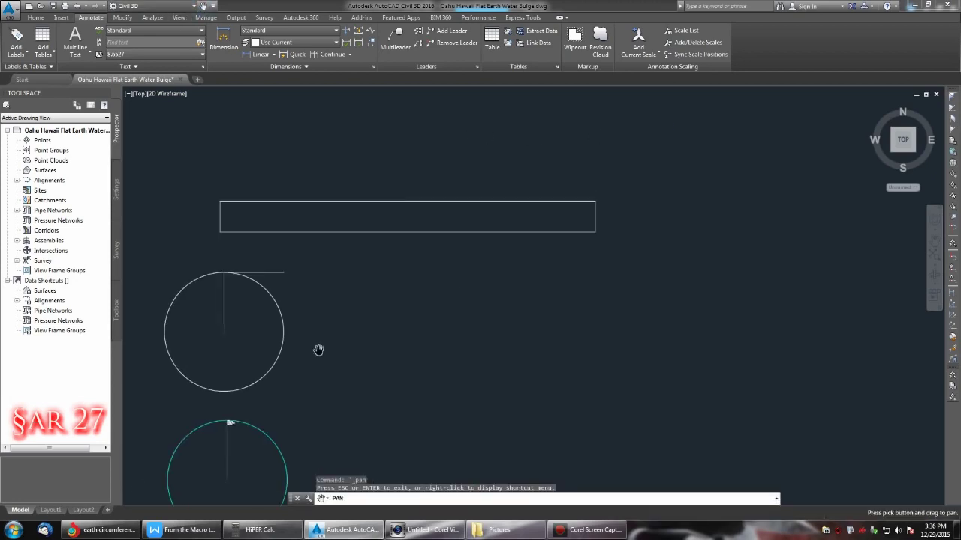
Step: Read the 8-inches-per-mile claim on the Hidden by the curvature page in the browser and return to AutoCAD Civil 3D
left_click(117, 535)
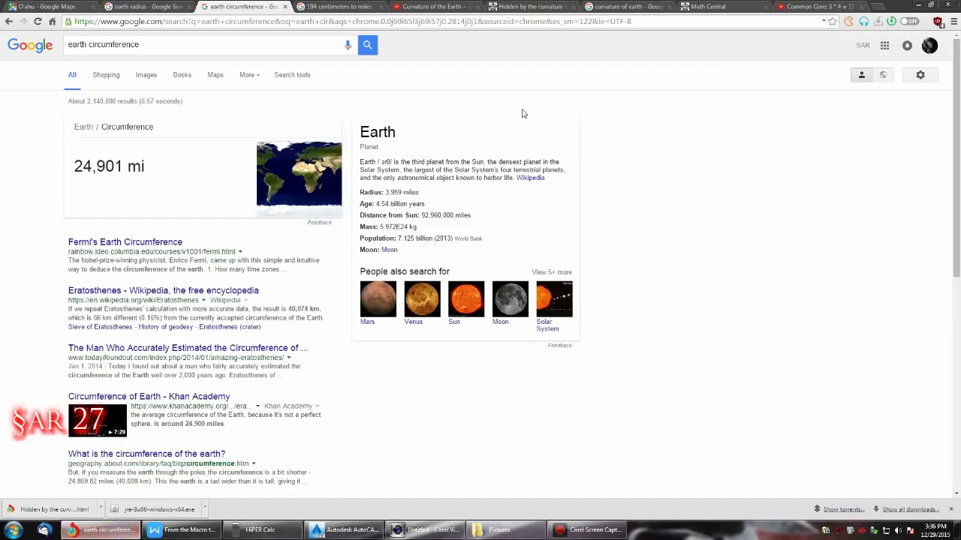
left_click(547, 8)
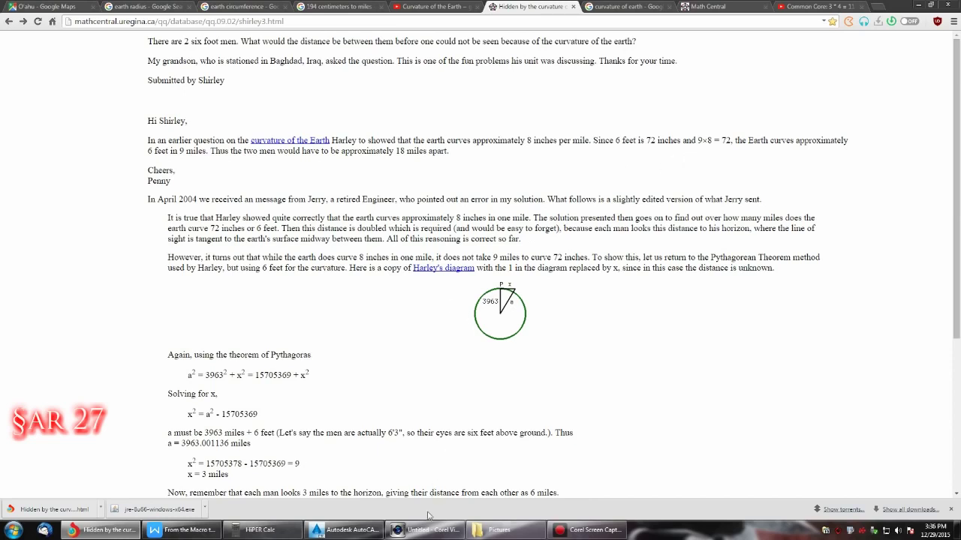
left_click(345, 530)
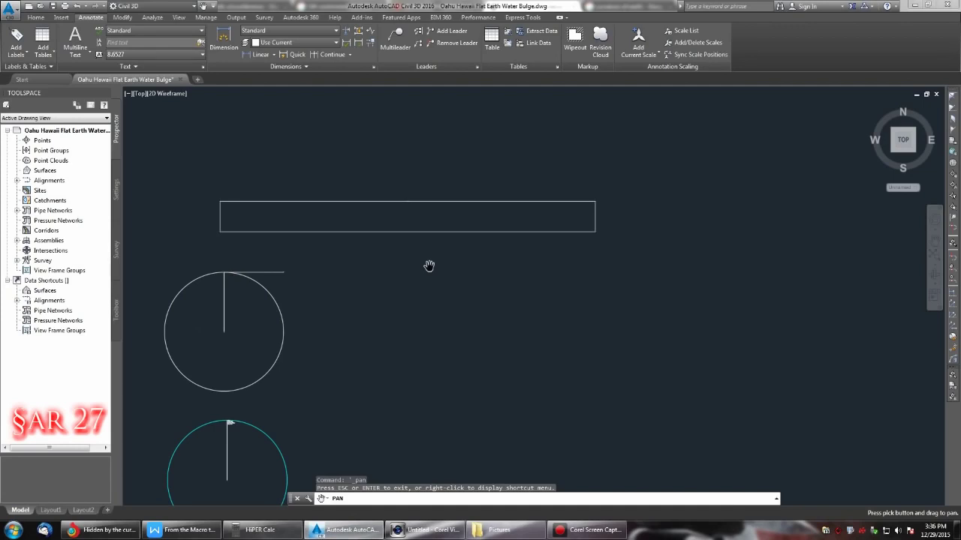
key("Escape")
Step: Switch to HiPER Calc, clear it, multiply 24901 by 8 and divide the product by 12
left_click(259, 530)
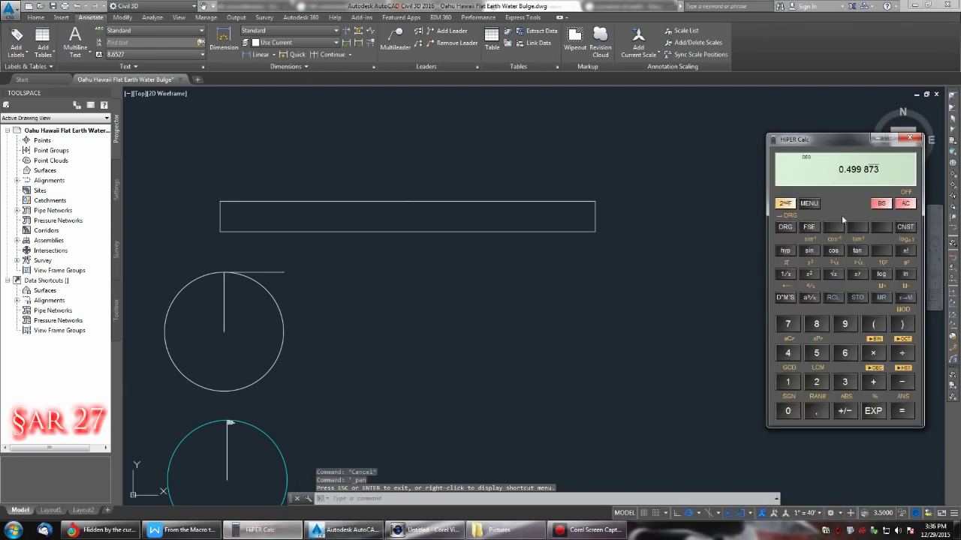
left_click(906, 204)
type("24901.")
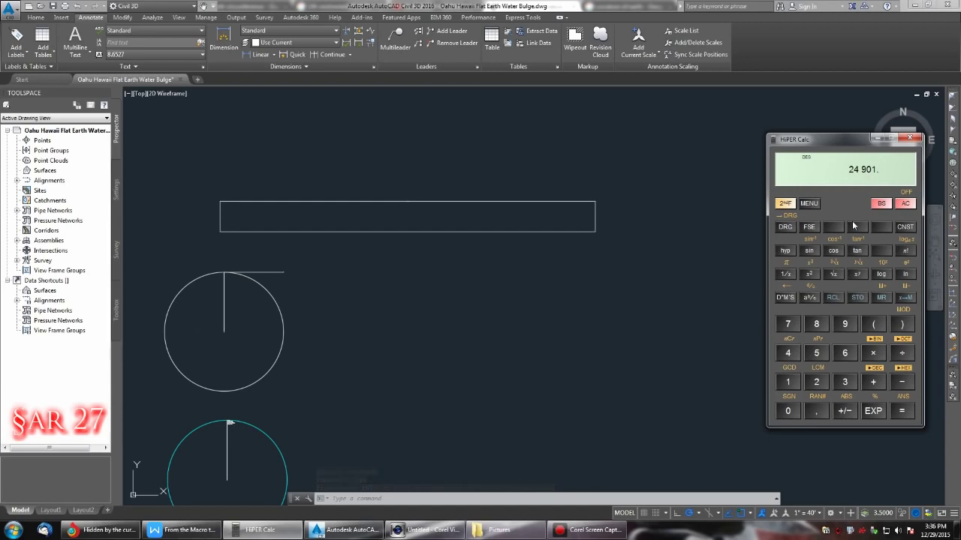
type("*8")
key("Return")
left_click(902, 350)
left_click(788, 382)
left_click(816, 382)
left_click(902, 411)
Step: Divide the calculator result by 5280, read the quotient and return to the drawing
left_click(904, 353)
left_click(826, 351)
left_click(818, 382)
left_click(818, 326)
left_click(790, 411)
left_click(904, 410)
left_click(877, 139)
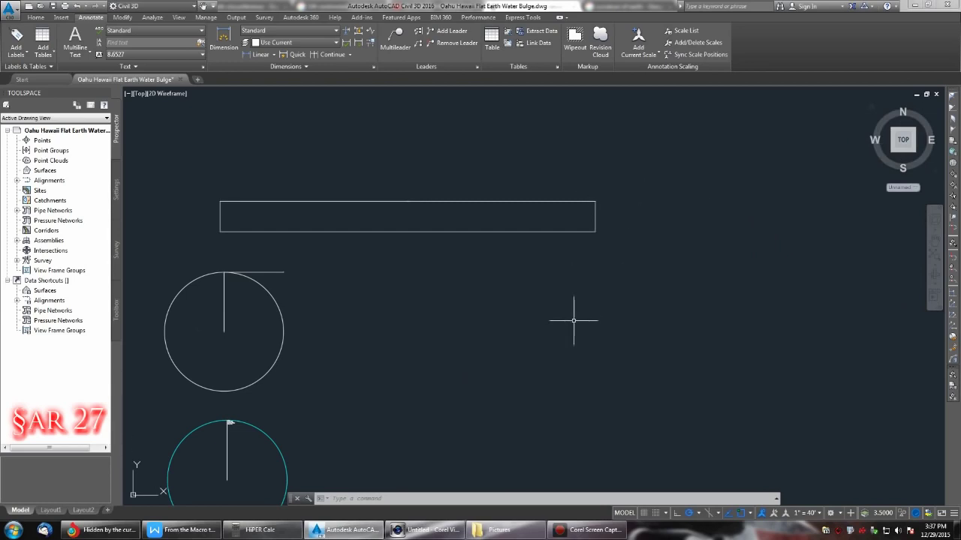
left_click(263, 530)
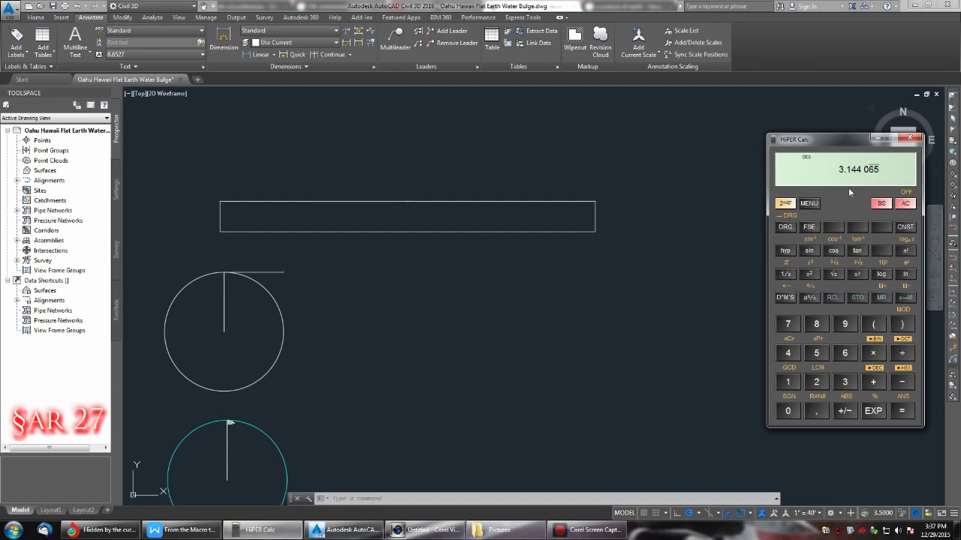
left_click(878, 142)
Step: Draw a line 3.144 units long straight down from the right endpoint of the long horizontal line
scroll(629, 215, "up", 5)
scroll(365, 243, "up", 4)
middle_click_drag(644, 402, 654, 392)
type("l")
key("Return")
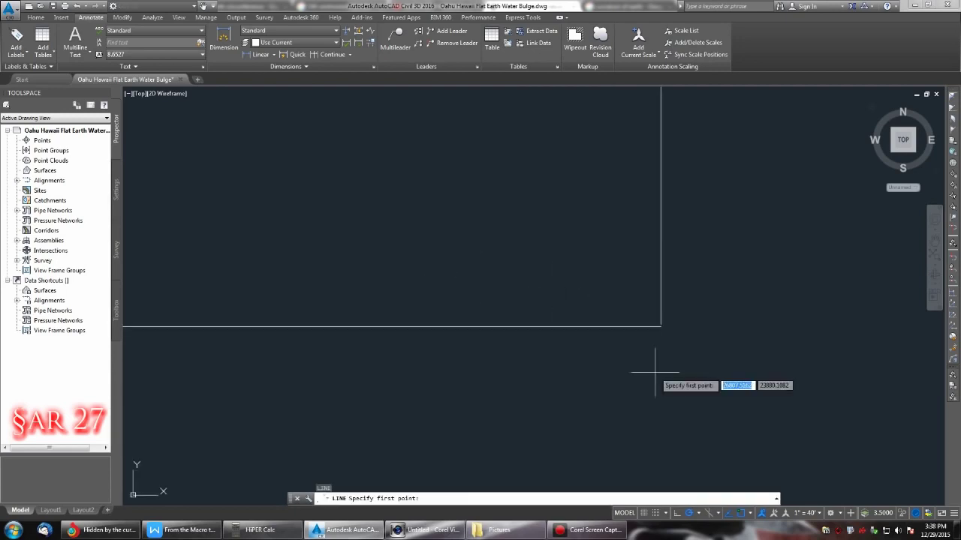
left_click(660, 327)
type("3")
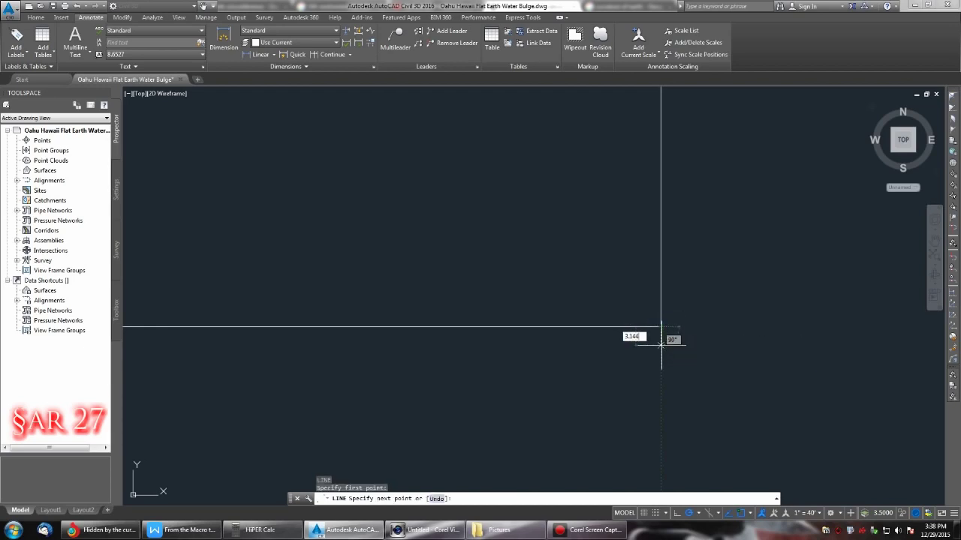
type(".144")
key("Return")
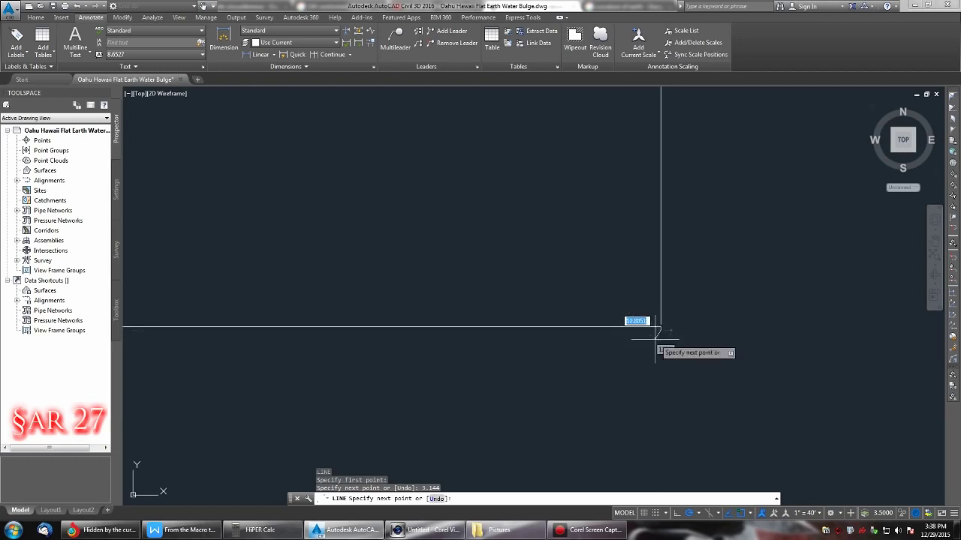
mouse_move(655, 330)
middle_mouse_down()
mouse_move(644, 322)
mouse_move(645, 278)
middle_mouse_up()
key("Escape")
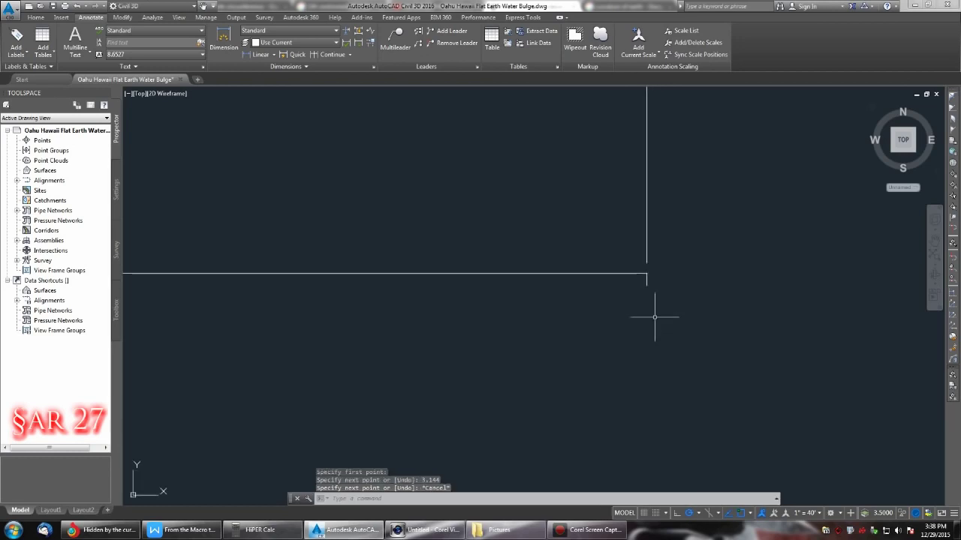
Step: Add a vertical linear dimension between the two endpoints of the short drop line
type("dimli")
key("Return")
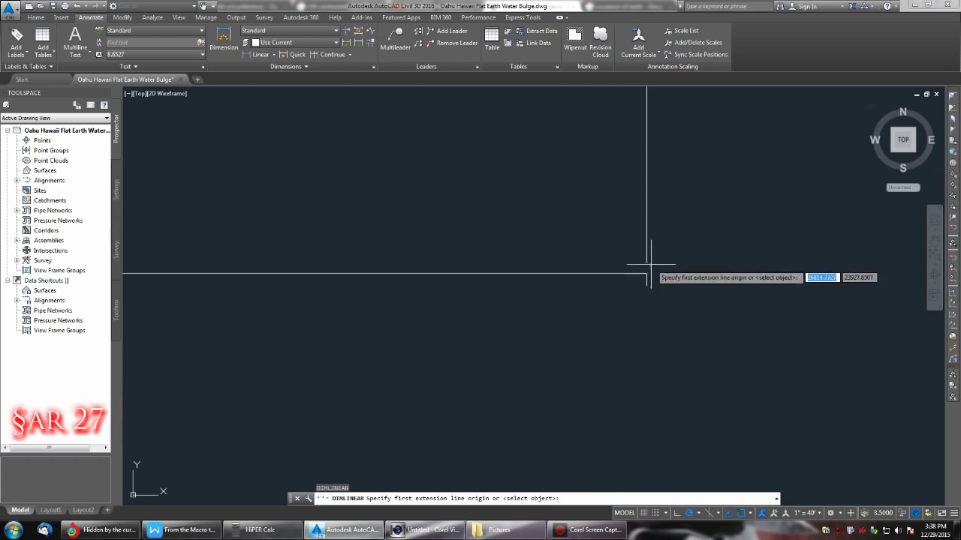
left_click(646, 285)
left_click(647, 285)
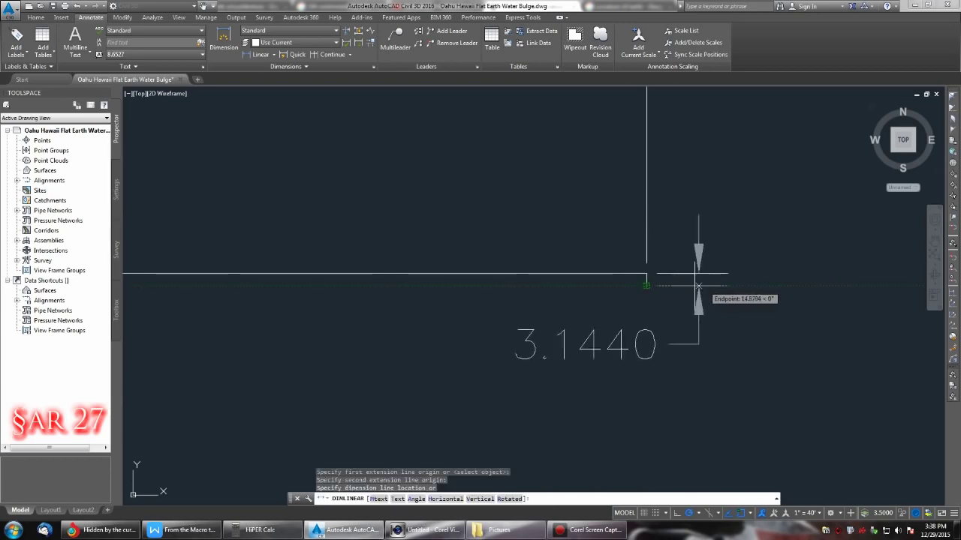
left_click(646, 285)
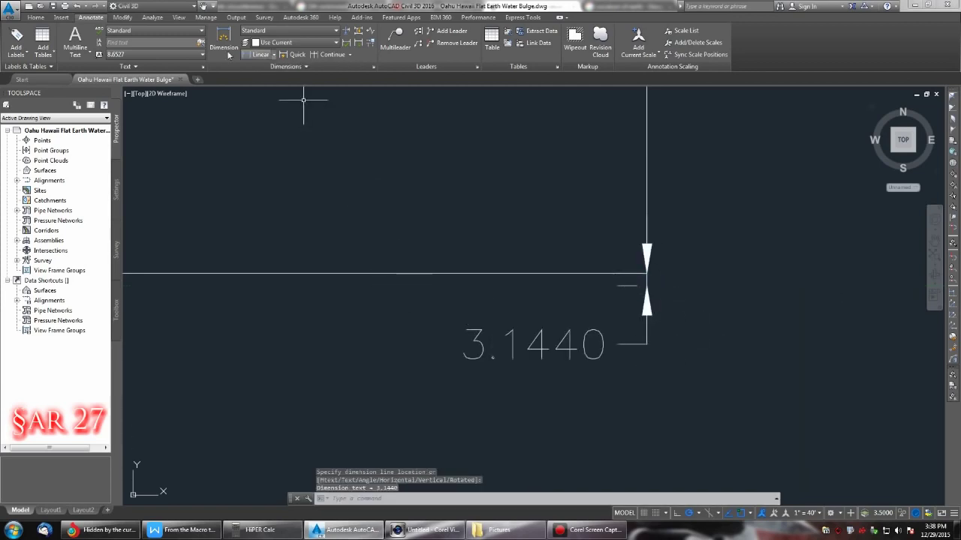
Step: Examine the long line's full extent and its length dimension, and compare them with the short dimensioned drop at its right end
left_click(202, 6)
mouse_move(497, 250)
left_mouse_down()
mouse_move(268, 214)
mouse_move(468, 350)
left_mouse_up()
scroll(339, 278, "down", 5)
left_click_drag(289, 193, 319, 230)
scroll(319, 230, "down", 4)
left_click_drag(243, 174, 433, 337)
mouse_move(225, 219)
left_mouse_down()
mouse_move(246, 238)
mouse_move(431, 242)
left_mouse_up()
scroll(247, 238, "down", 2)
left_click_drag(356, 255, 330, 273)
scroll(404, 273, "down", 7)
scroll(326, 263, "up", 10)
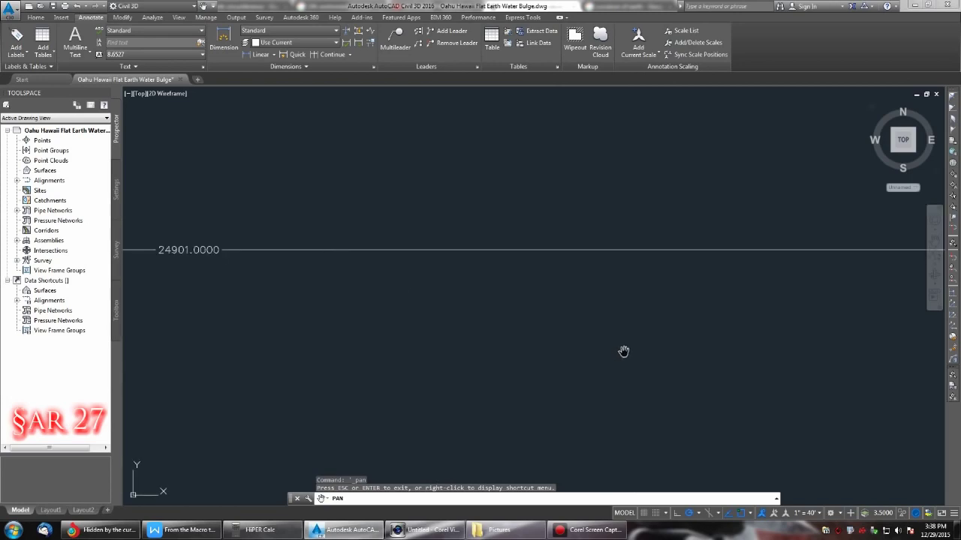
mouse_move(666, 355)
left_mouse_down()
mouse_move(742, 401)
mouse_move(668, 238)
mouse_move(485, 247)
left_mouse_up()
scroll(605, 247, "down", 3)
scroll(569, 247, "up", 5)
scroll(535, 261, "up", 2)
scroll(523, 215, "up", 6)
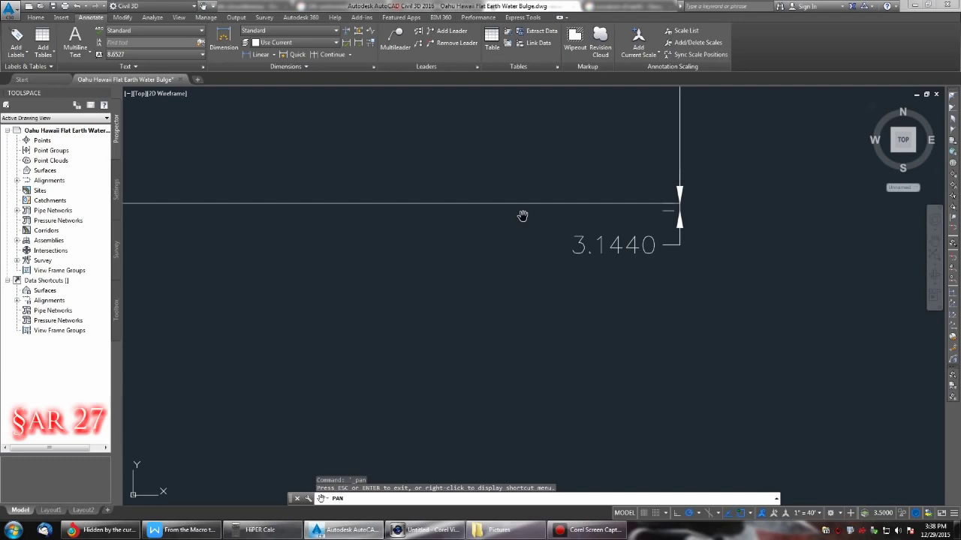
Step: Compare the curvature explanation on the web page in the browser with the long line and white circle in AutoCAD Civil 3D
left_click(126, 532)
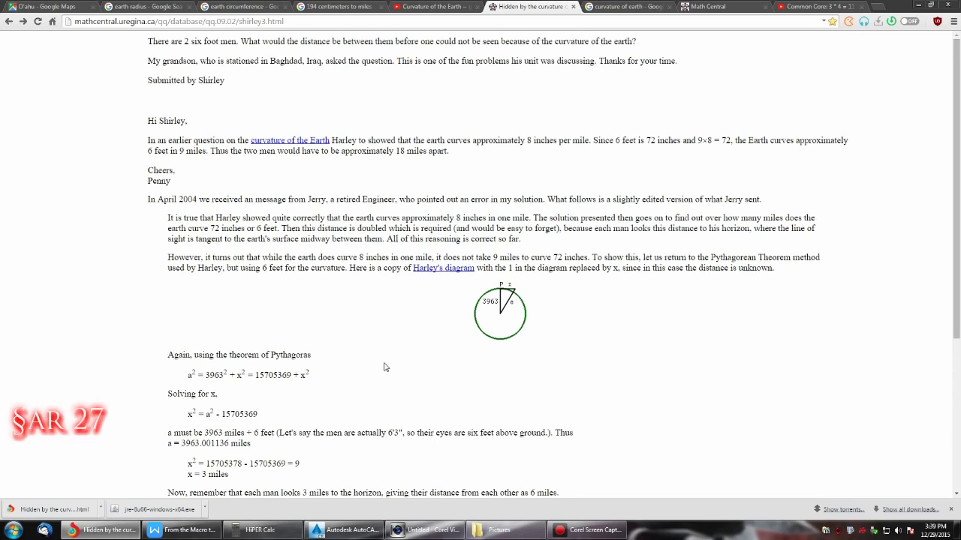
left_click(349, 530)
mouse_move(305, 268)
left_mouse_down()
mouse_move(543, 311)
mouse_move(292, 307)
mouse_move(349, 310)
left_mouse_up()
scroll(349, 309, "down", 4)
mouse_move(274, 291)
left_mouse_down()
mouse_move(373, 290)
mouse_move(345, 305)
mouse_move(417, 300)
left_mouse_up()
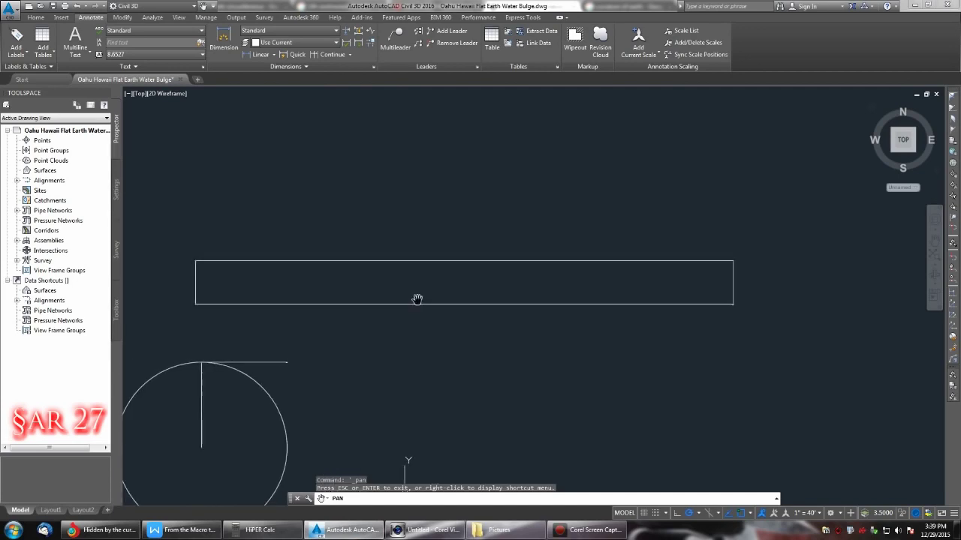
left_click_drag(485, 398, 495, 358)
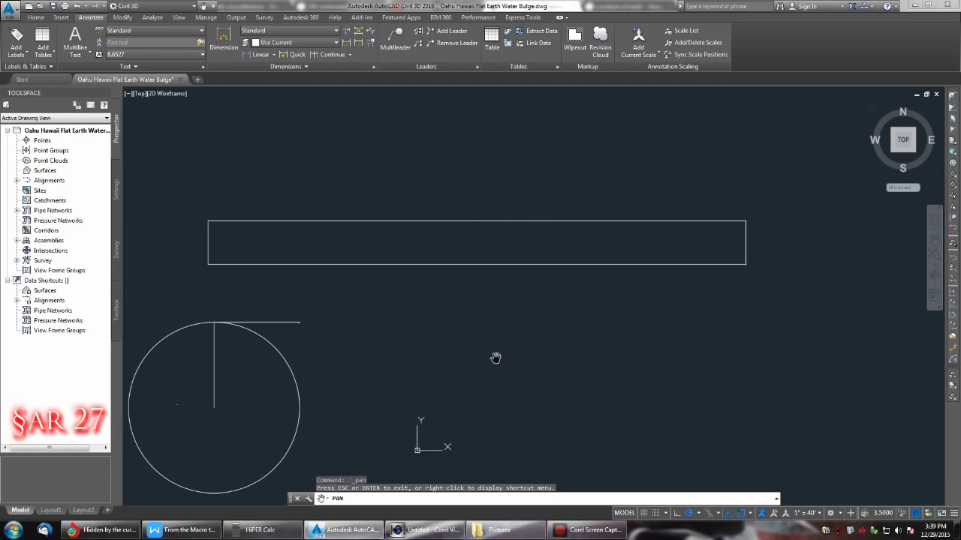
left_click_drag(495, 358, 520, 338)
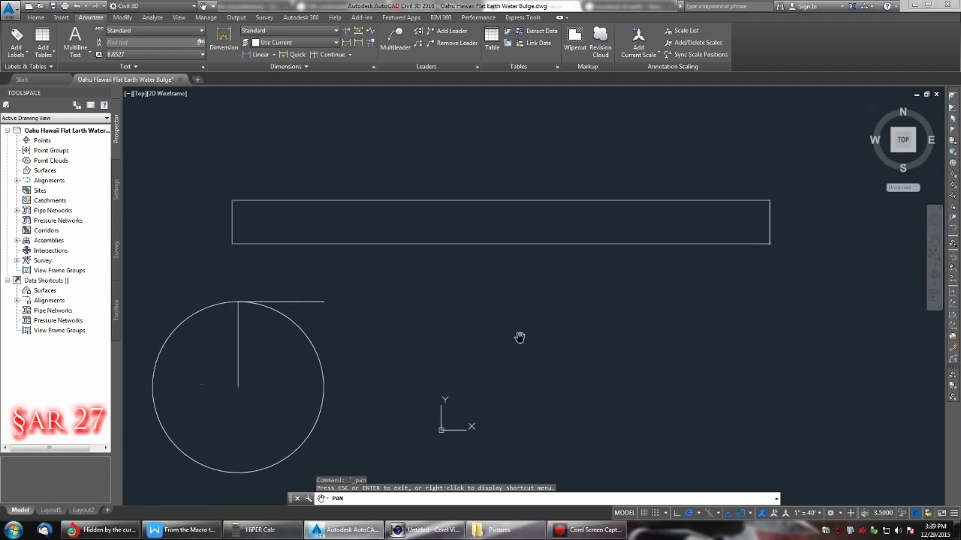
left_click(105, 530)
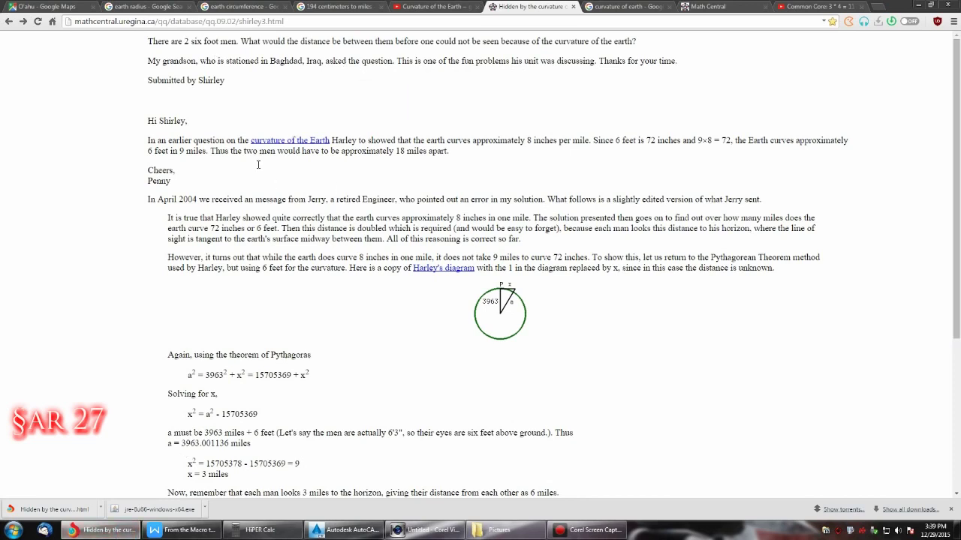
left_click(917, 5)
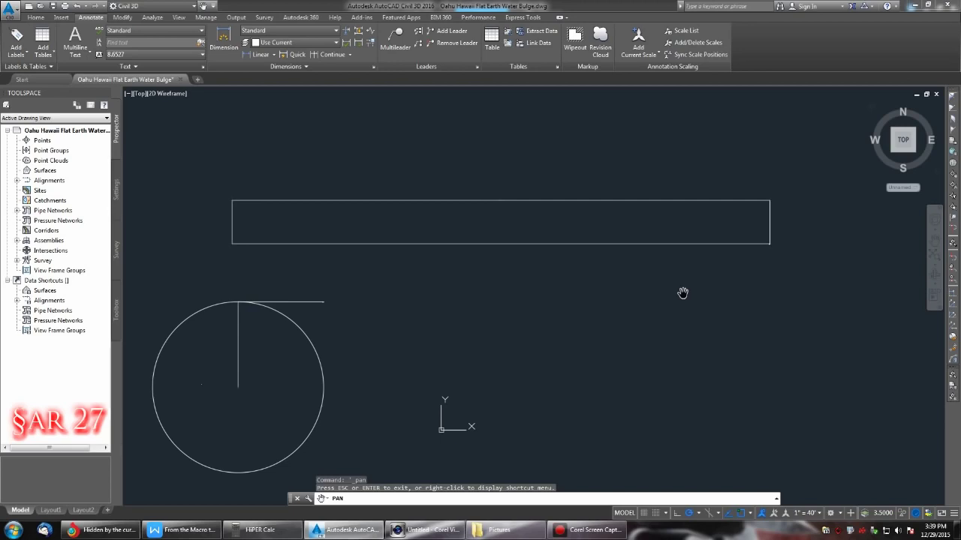
left_click_drag(631, 309, 623, 266)
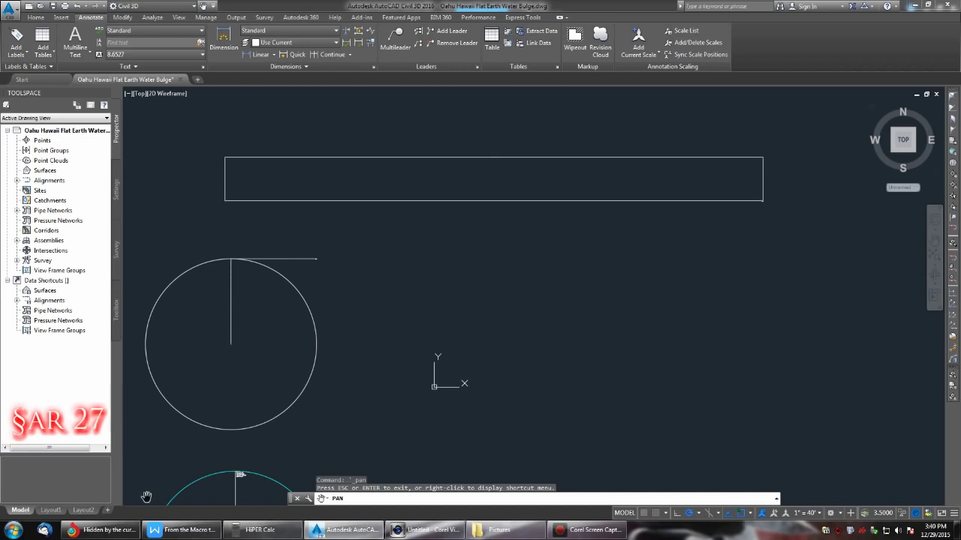
Step: Switch to the browser and replay the YouTube video "Common Core: 3 * 4 = 11 is okay - Longer"
left_click(105, 530)
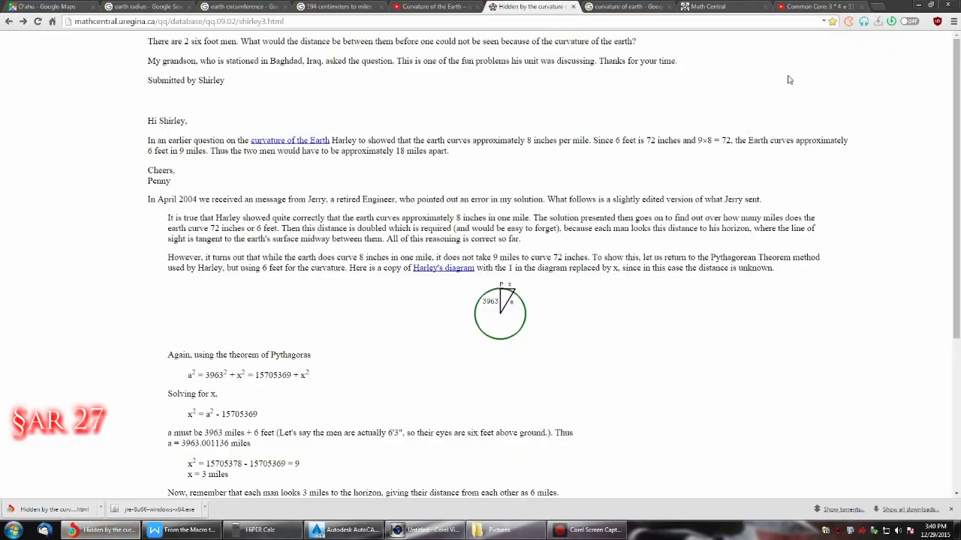
left_click(810, 10)
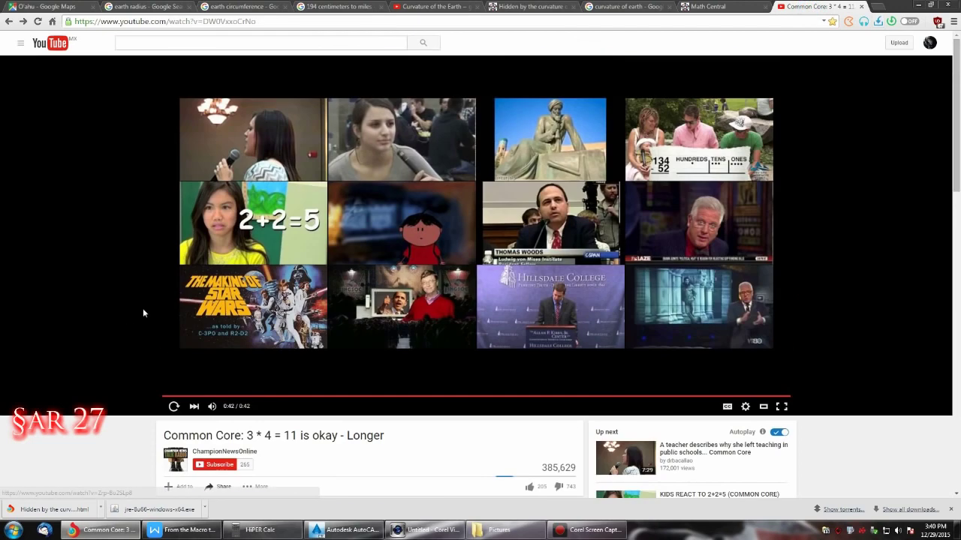
left_click(172, 406)
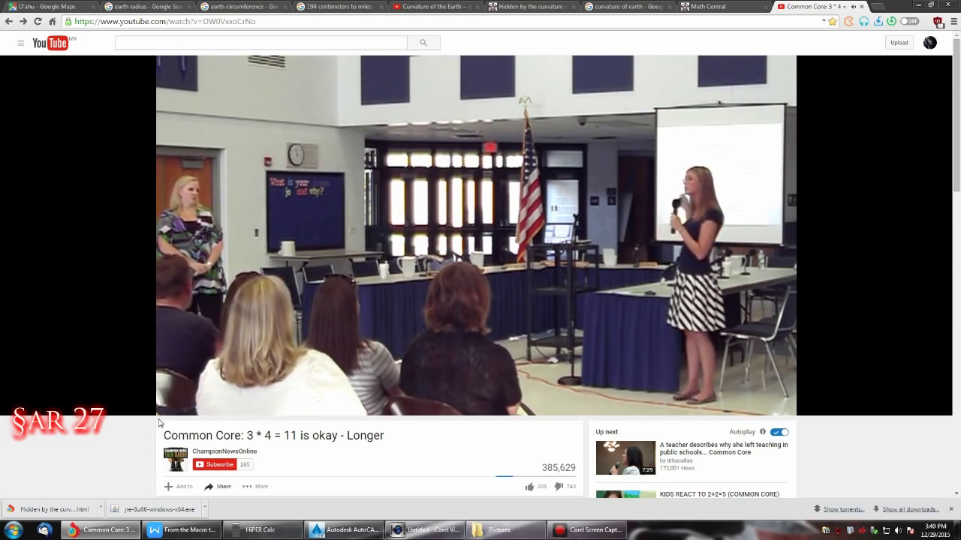
mouse_move(170, 412)
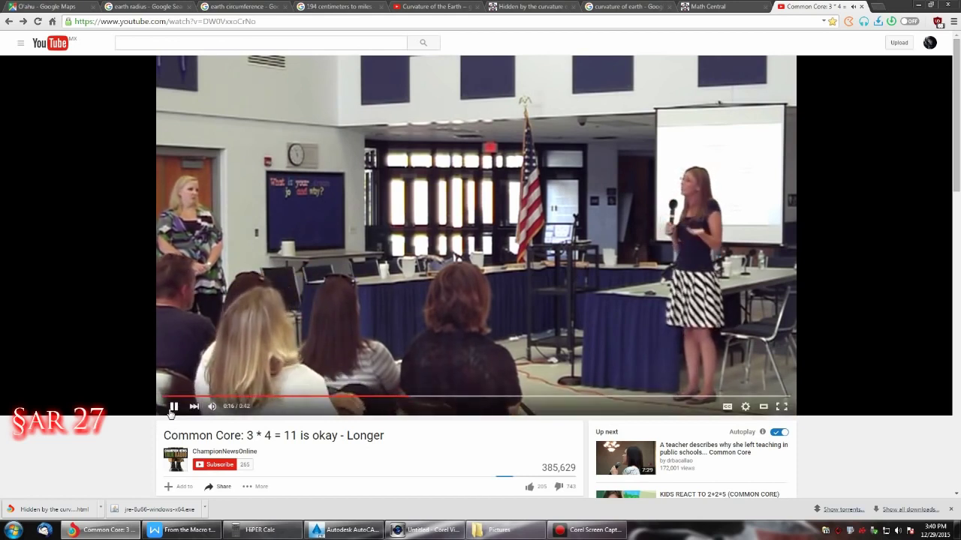